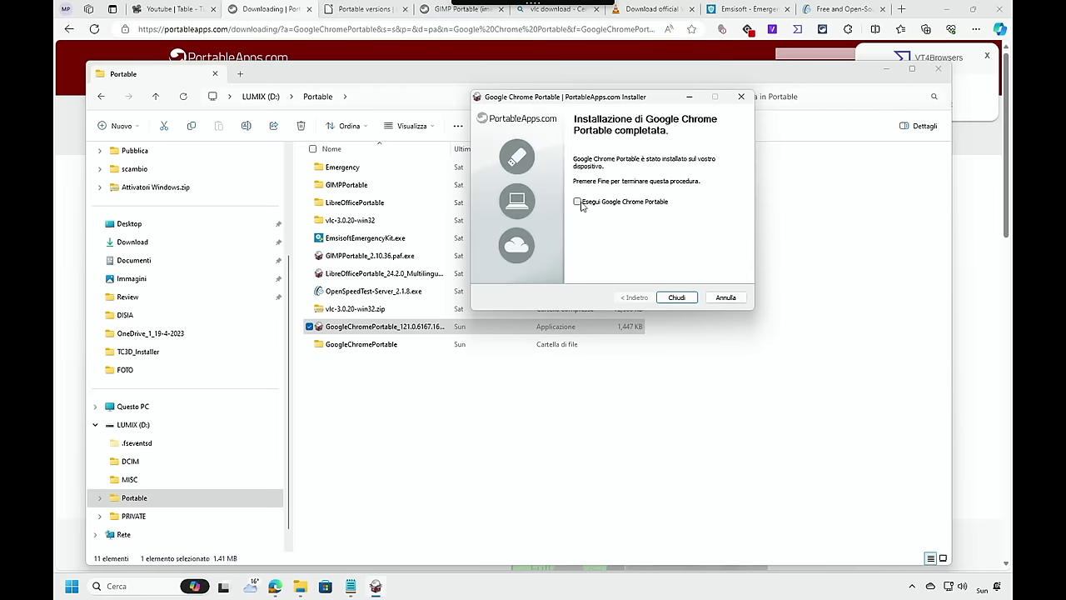
Finish the Google Chrome Portable installation with the option to run the program enabled.
left_click(581, 205)
left_click(688, 298)
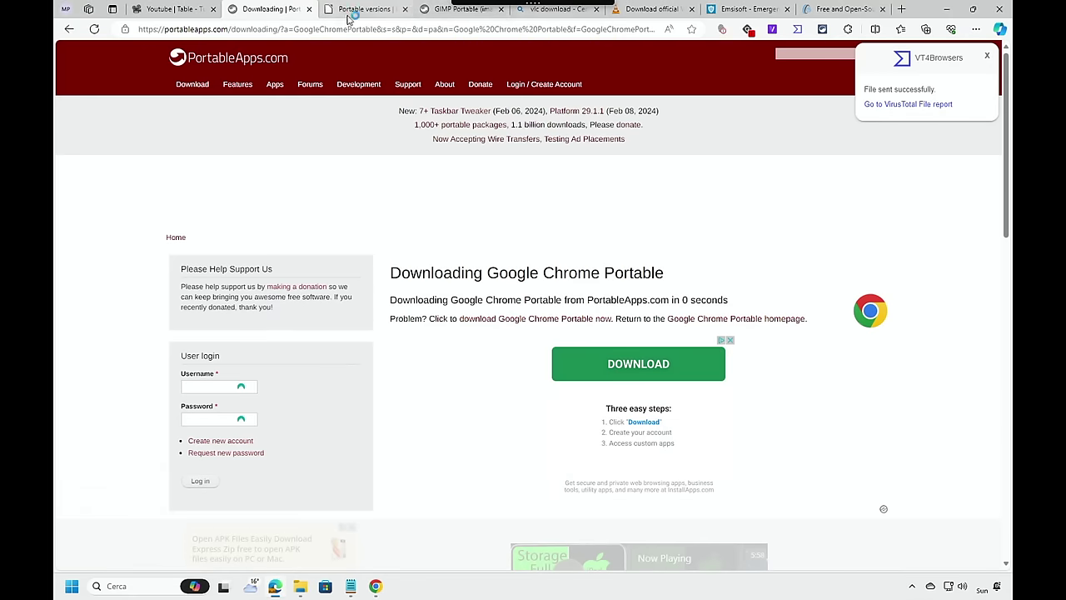
Show the LibreOffice portable versions page, and launch LibreOfficeCalcPortable.exe from the LibreOfficePortable folder, dismissing the tip of the day.
left_click(354, 10)
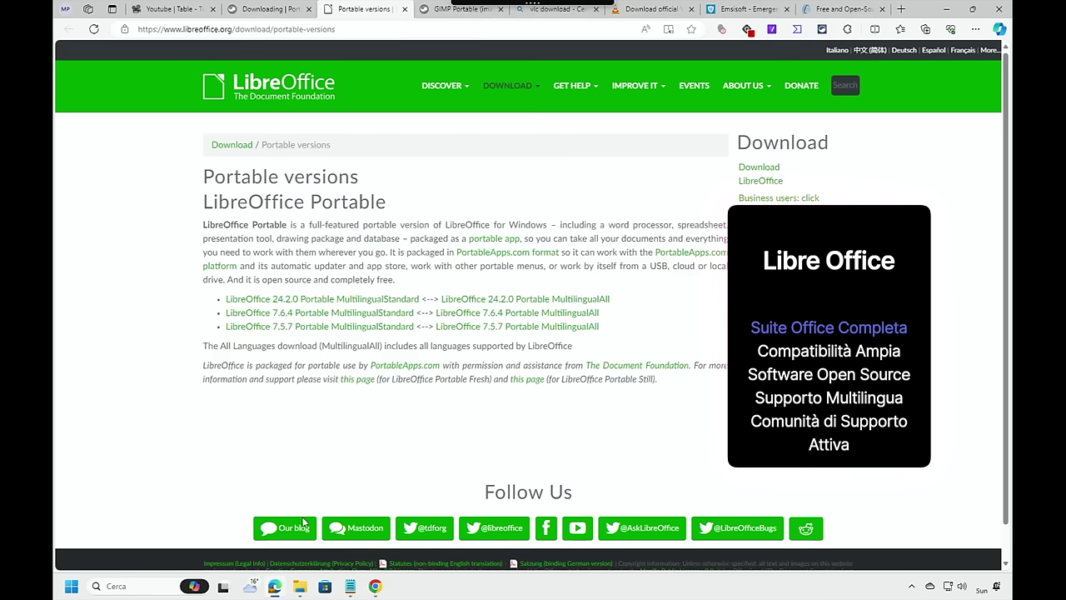
mouse_move(300, 583)
left_click(366, 525)
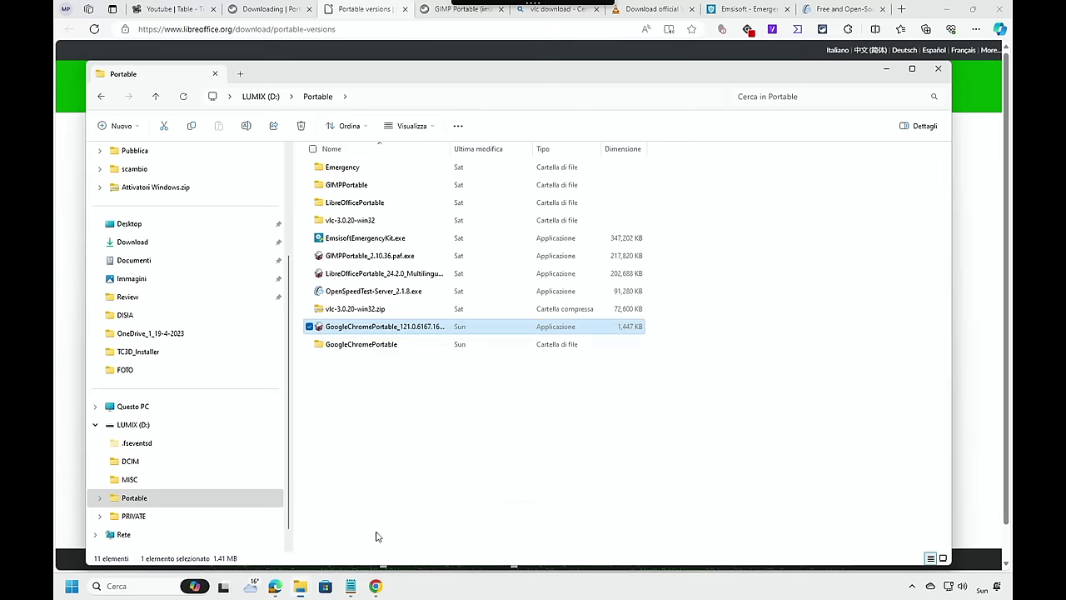
double_click(375, 204)
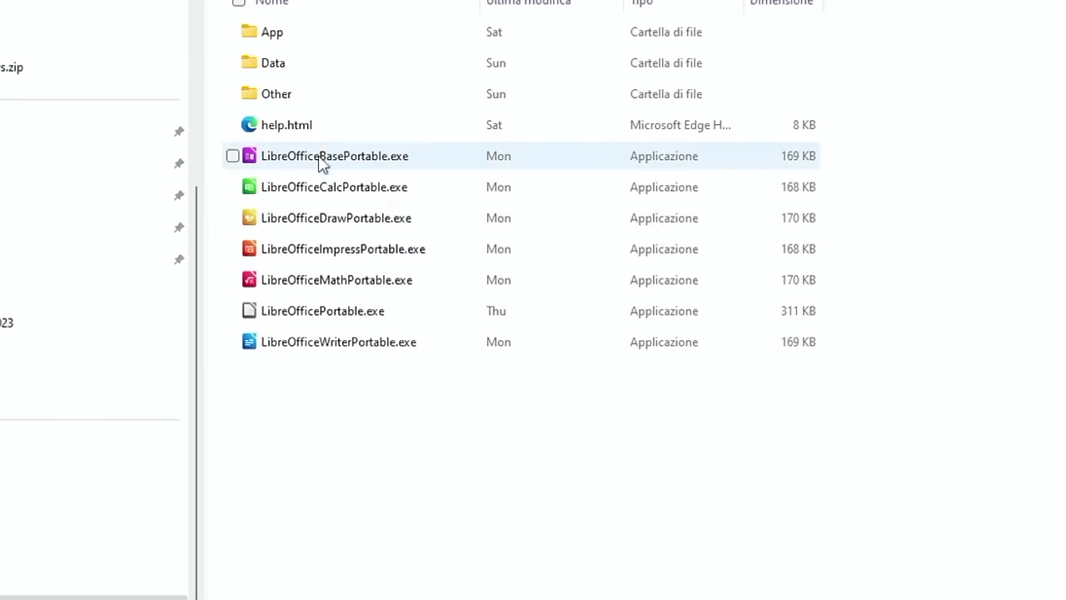
left_click(362, 196)
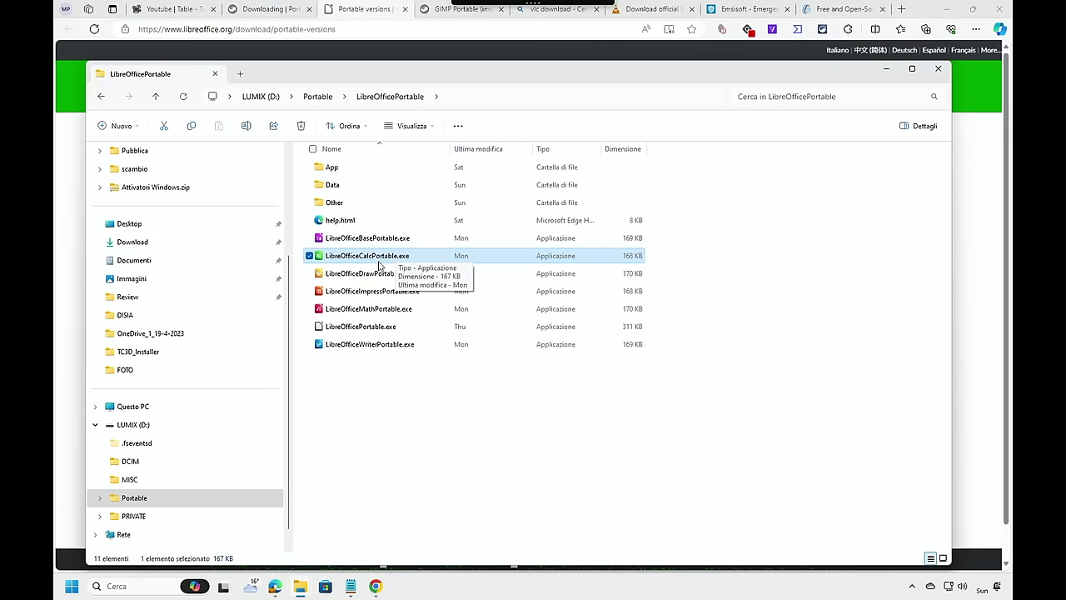
double_click(378, 261)
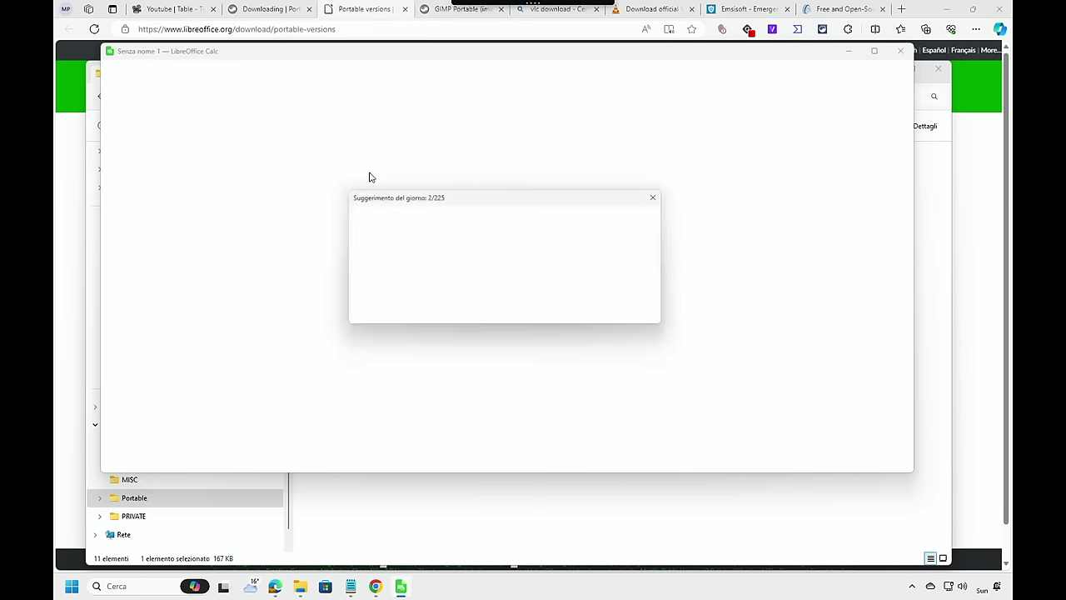
left_click(613, 312)
Try selecting several cells in the blank Calc spreadsheet, ending at N21, and close Calc.
left_click(284, 192)
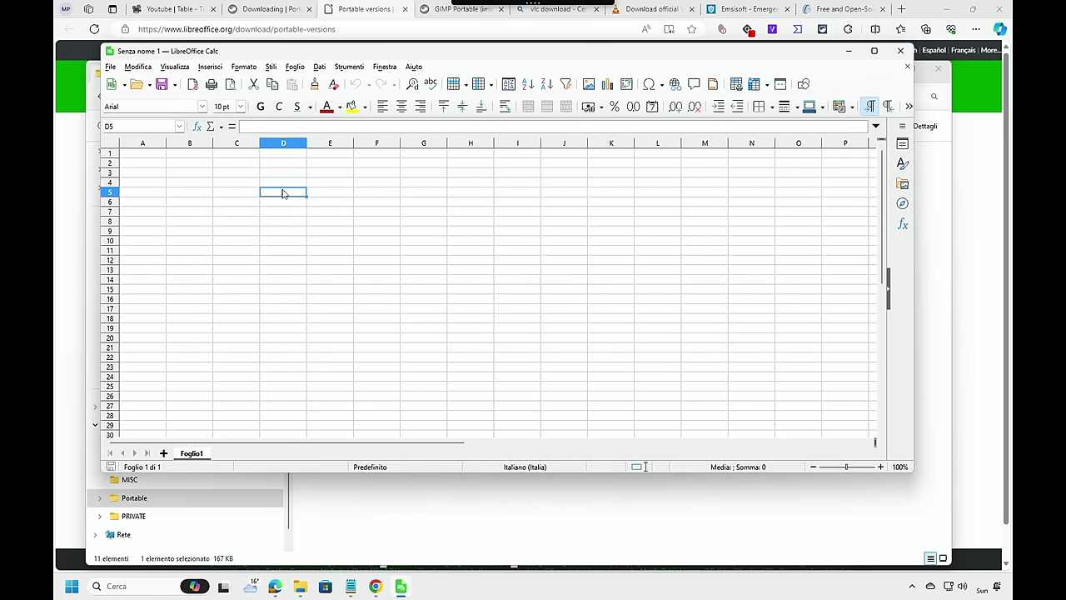
left_click(285, 210)
left_click(376, 232)
left_click(501, 220)
left_click_drag(236, 163, 752, 347)
left_click(752, 347)
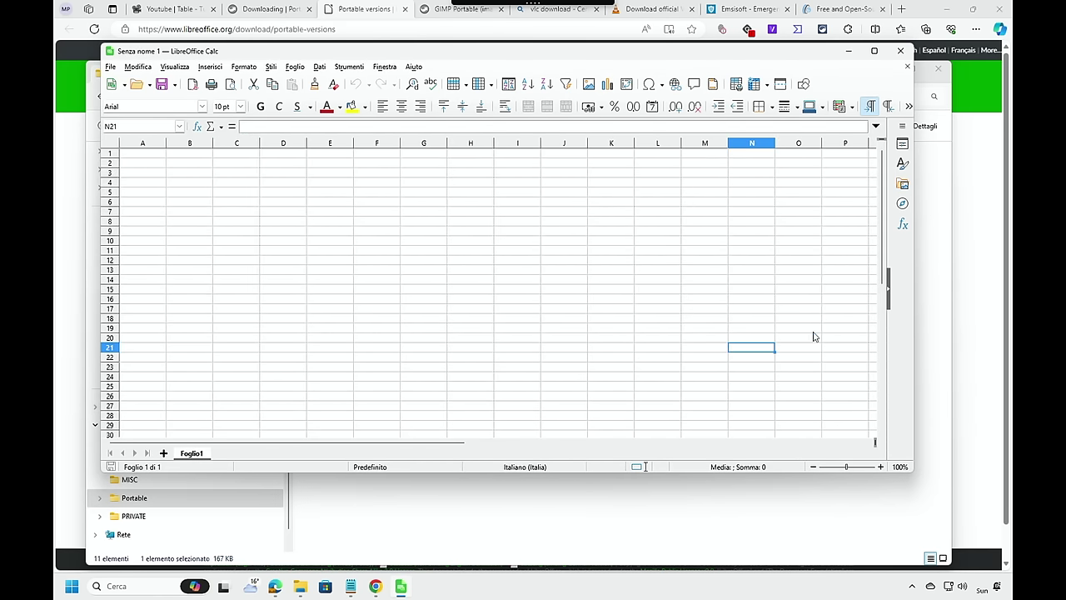
left_click(900, 51)
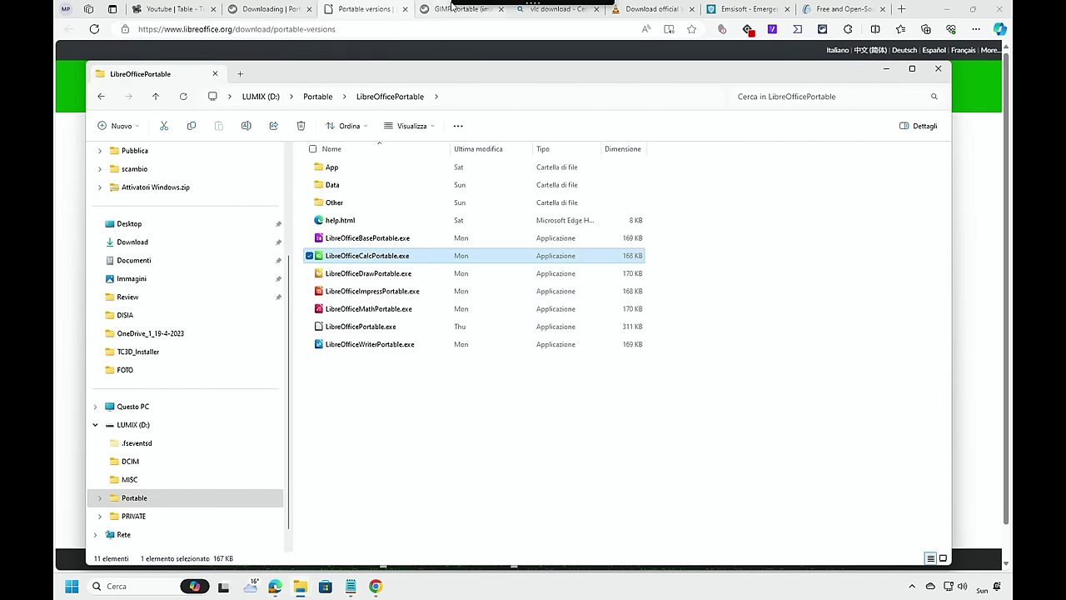
View the GIMP Portable page on PortableApps.com and highlight its title.
left_click(422, 13)
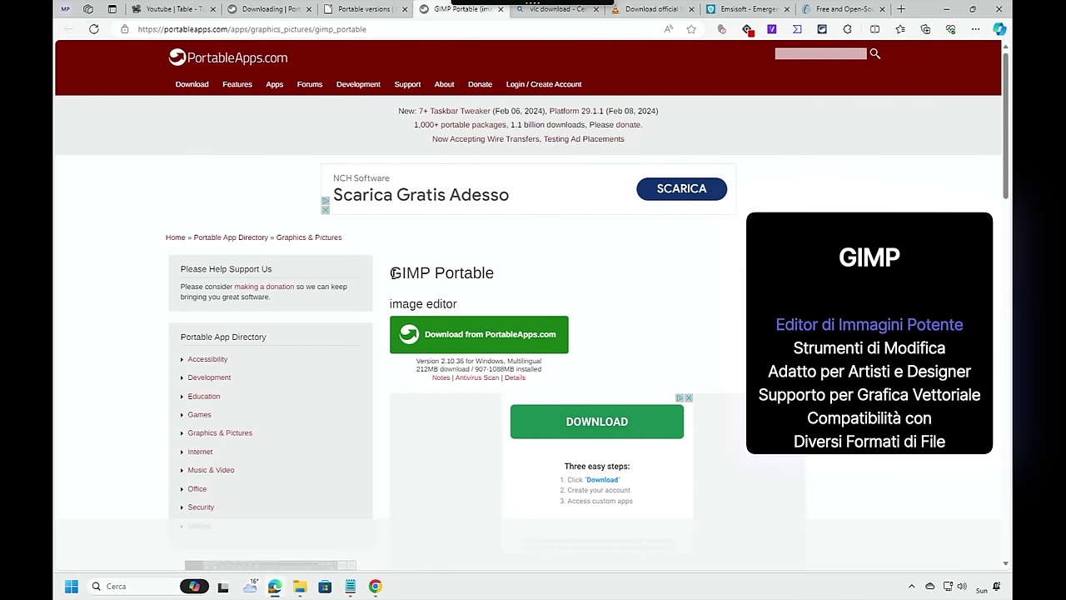
left_click_drag(391, 272, 430, 281)
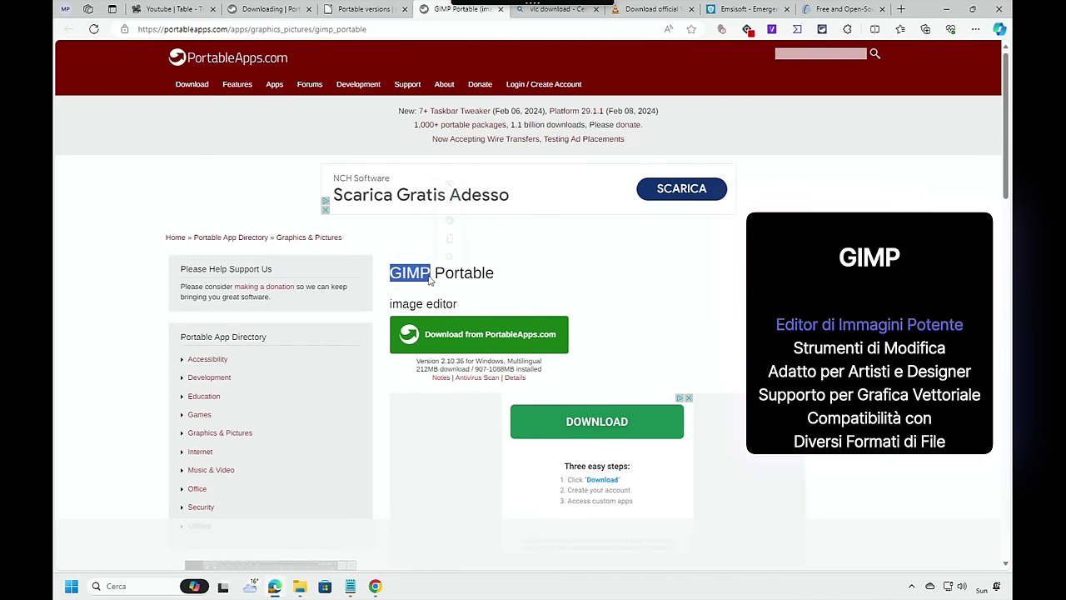
left_click(433, 277)
triple_click(435, 274)
left_click(420, 274)
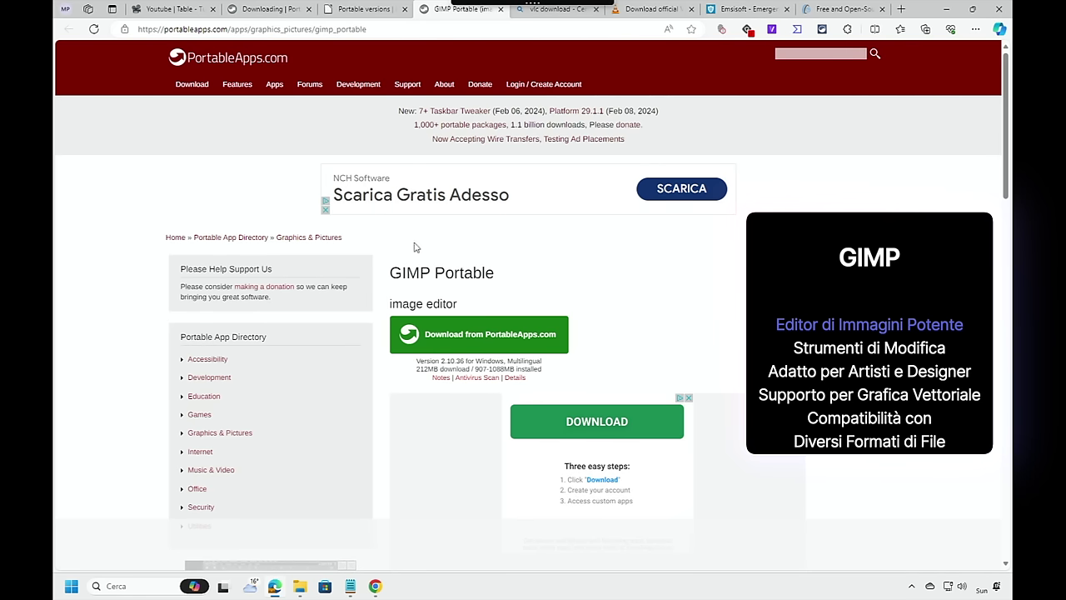
Launch GIMPPortable.exe from the GIMPPortable folder inside the Portable folder, and maximize the GIMP window.
mouse_move(300, 585)
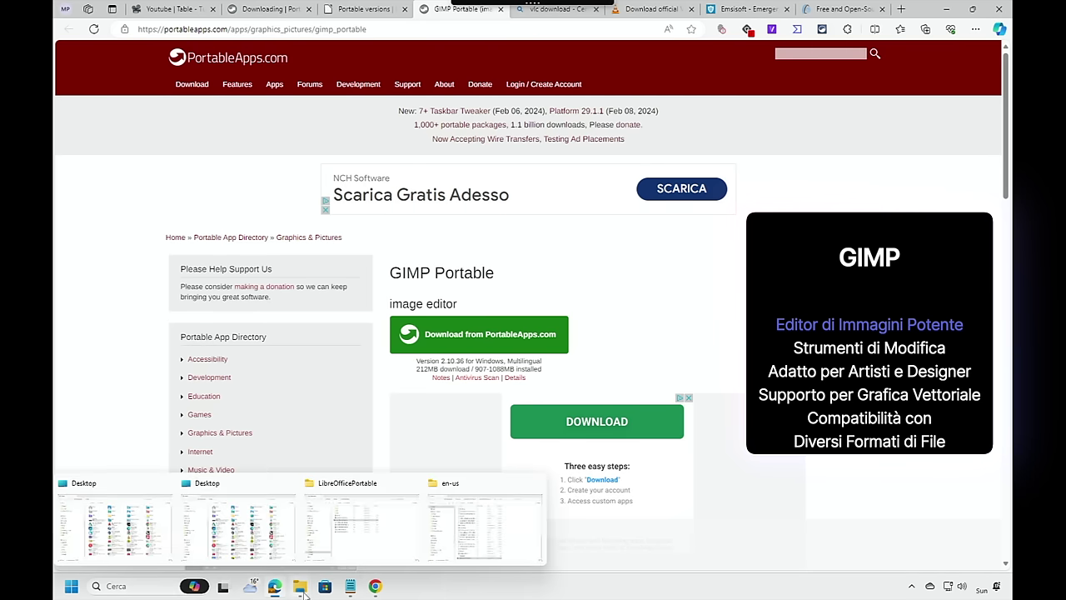
left_click(352, 546)
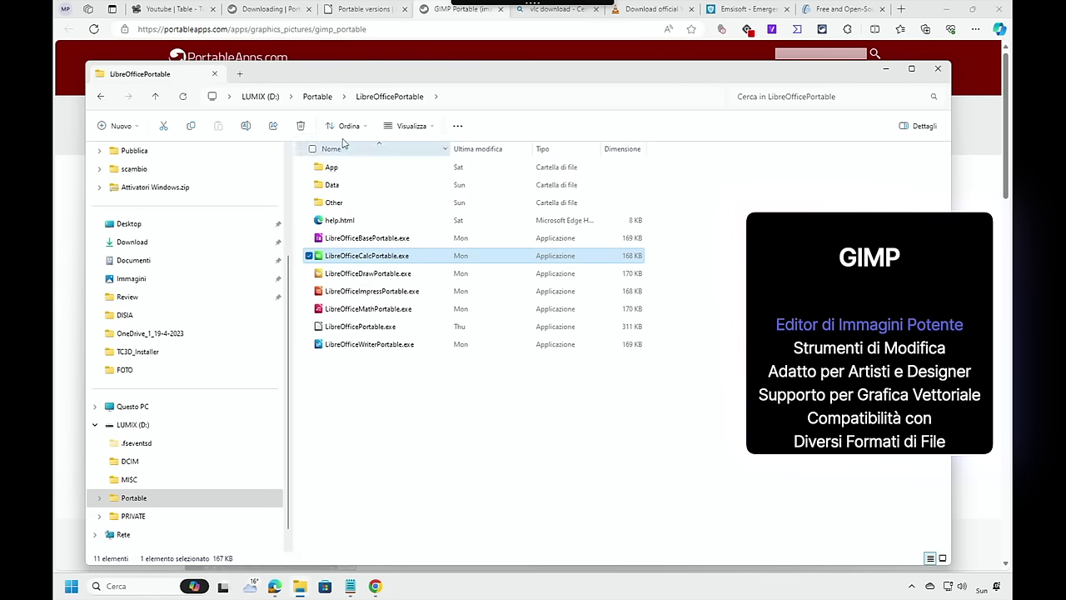
left_click(313, 98)
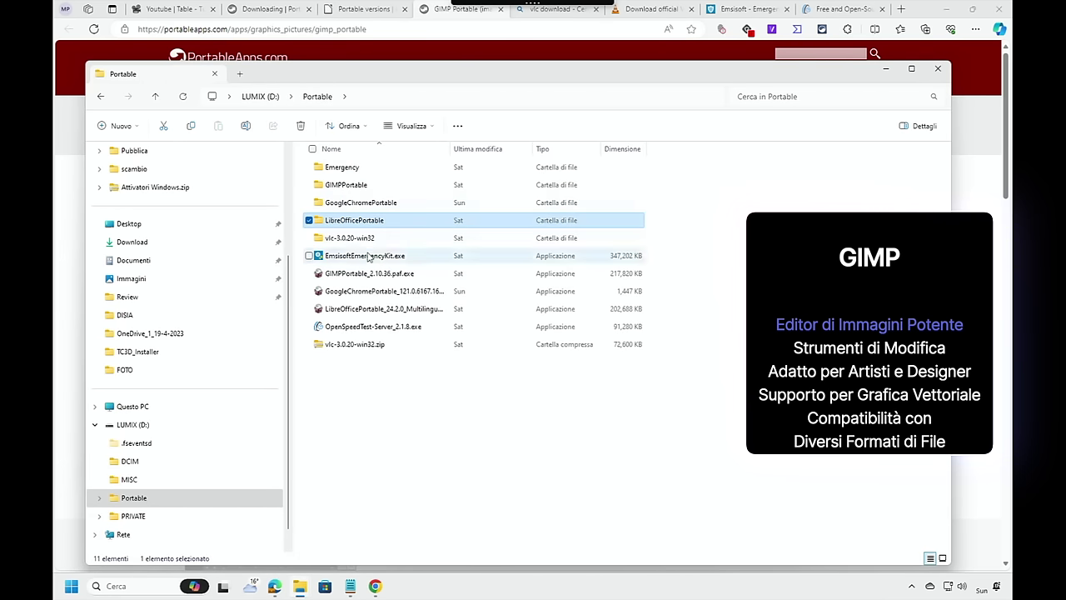
double_click(346, 185)
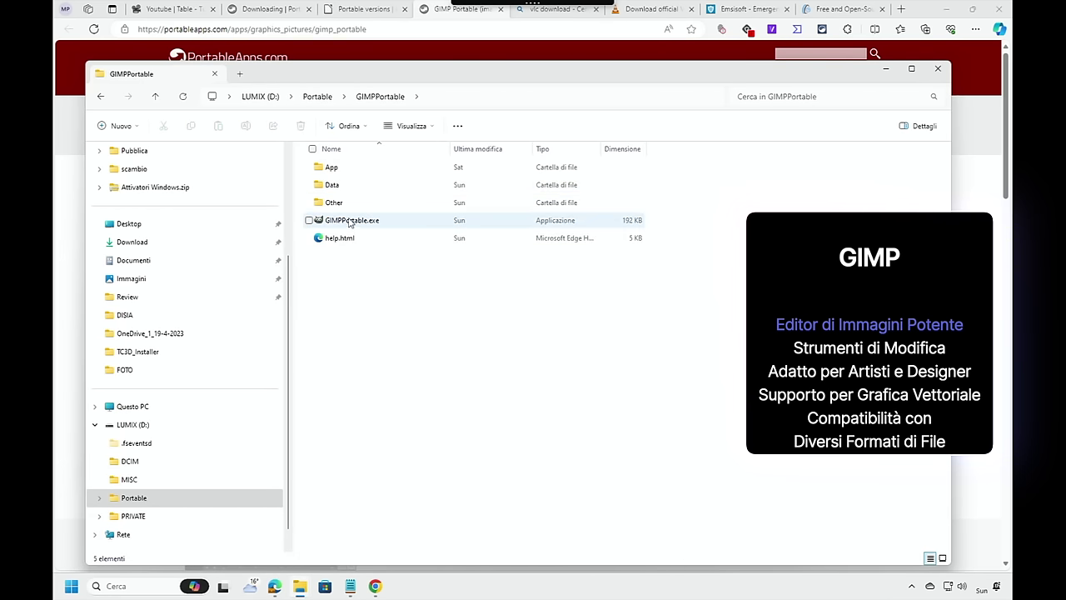
double_click(350, 221)
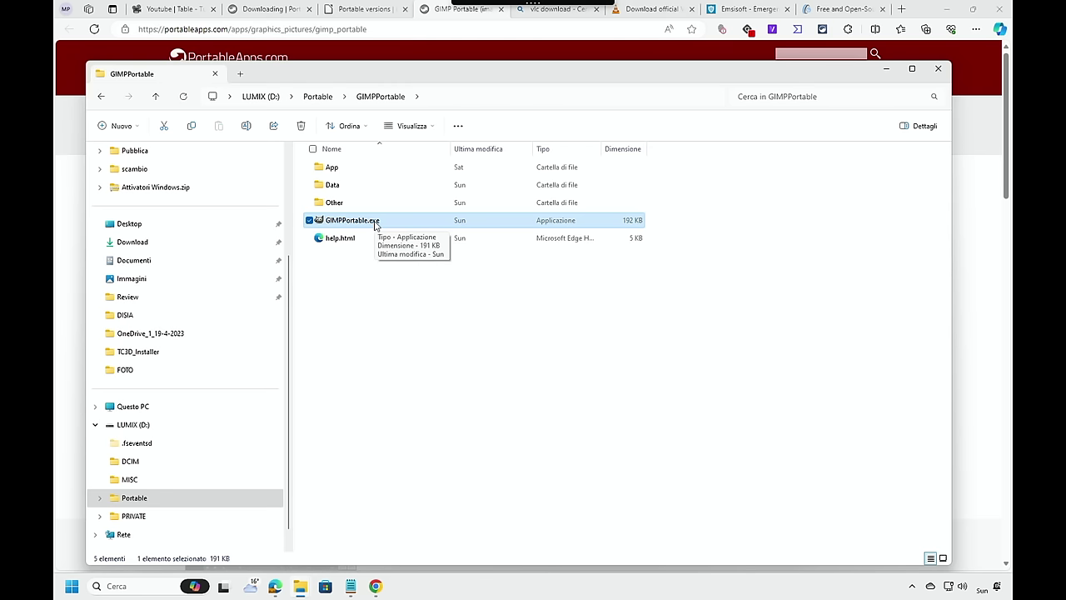
double_click(375, 222)
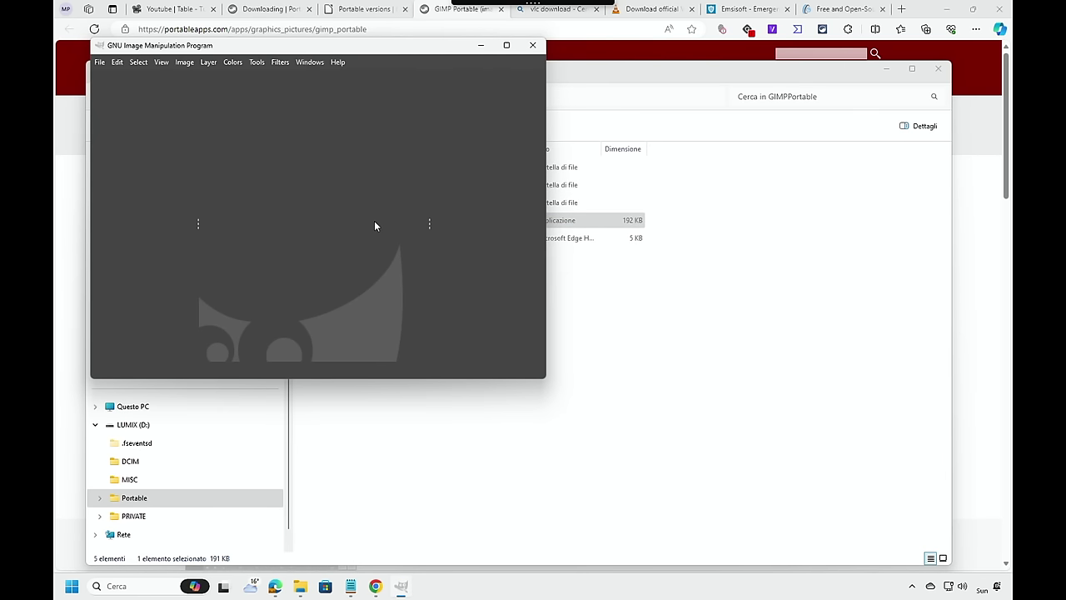
left_click(507, 45)
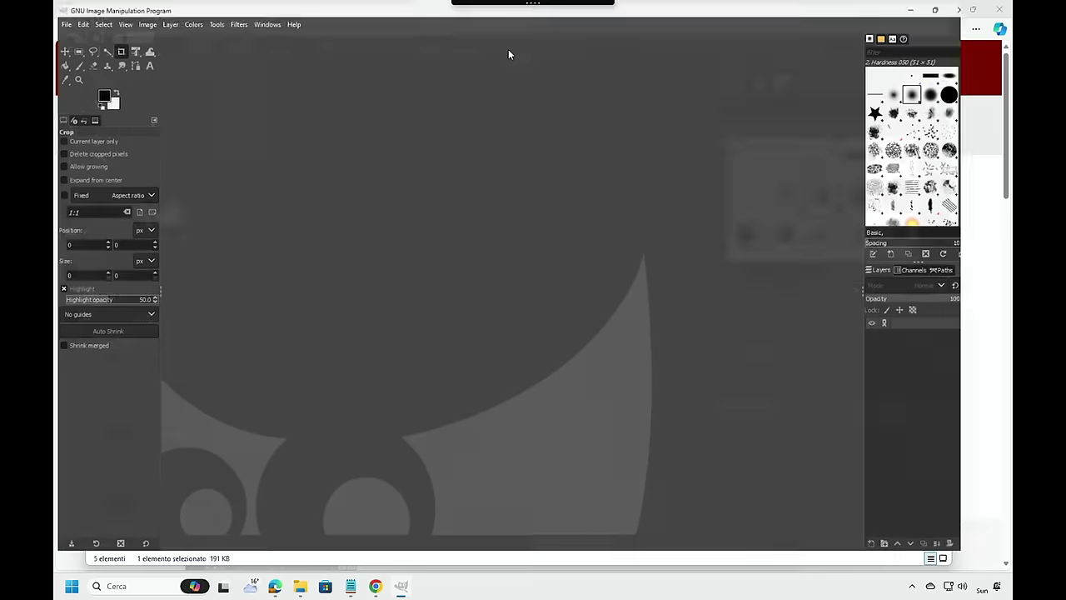
Create a new 1920 × 1080 px image in GIMP.
left_click(62, 21)
left_click(65, 23)
left_click(62, 21)
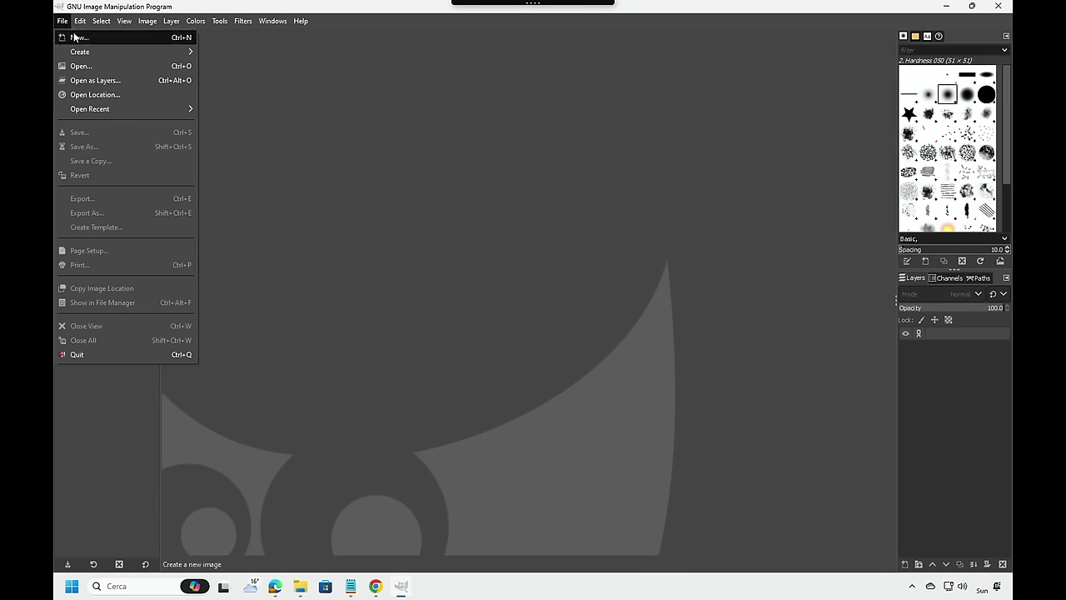
left_click(72, 36)
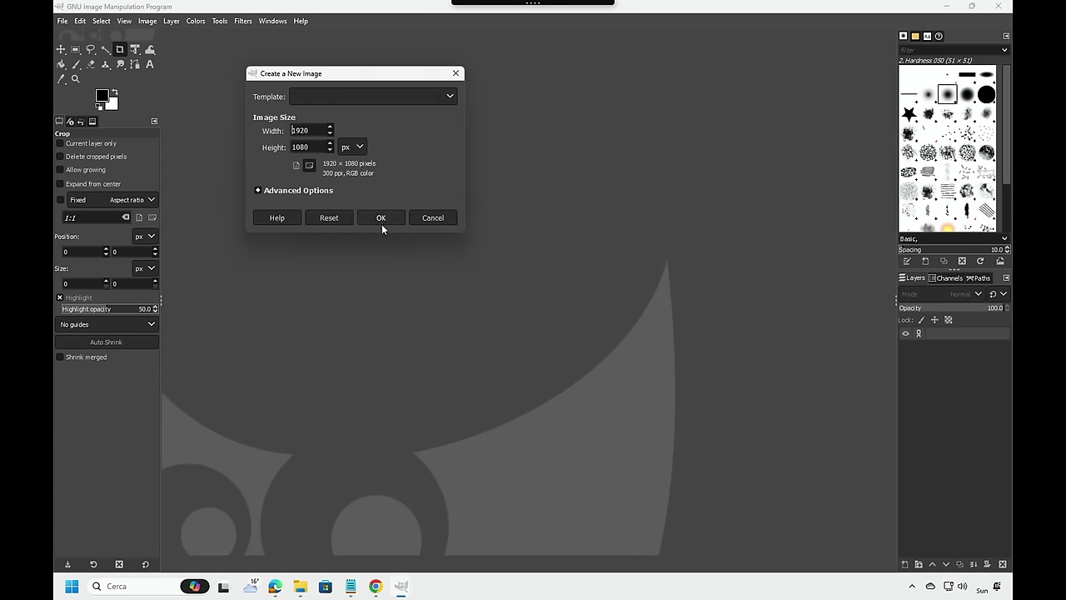
left_click(386, 219)
Mark a crop area of about 494 × 180 px in the blank image, and close GIMP without saving.
left_click_drag(396, 219, 538, 270)
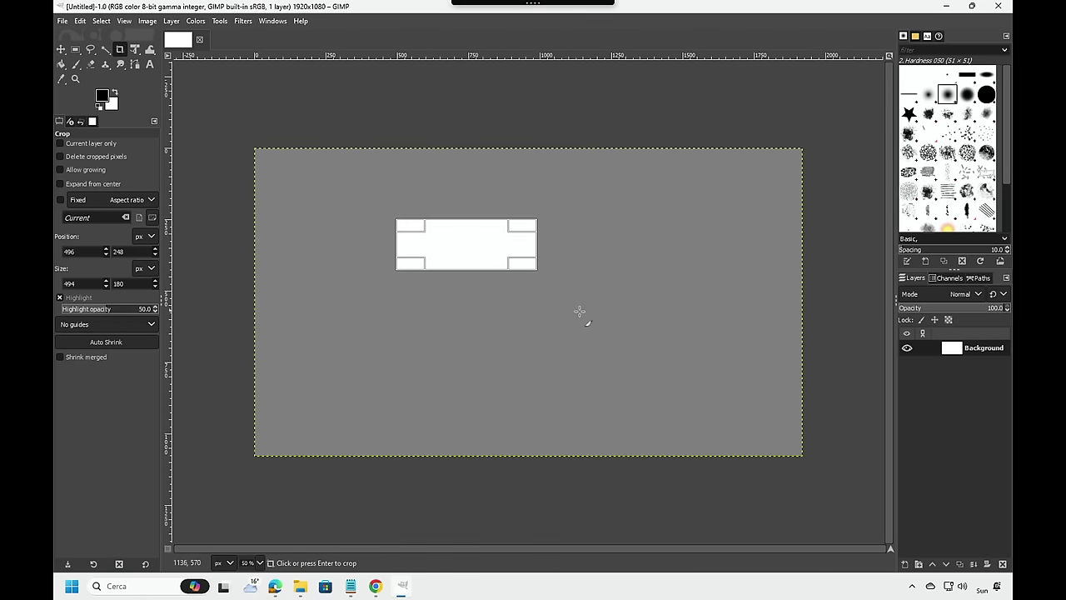
left_click(999, 7)
left_click(481, 265)
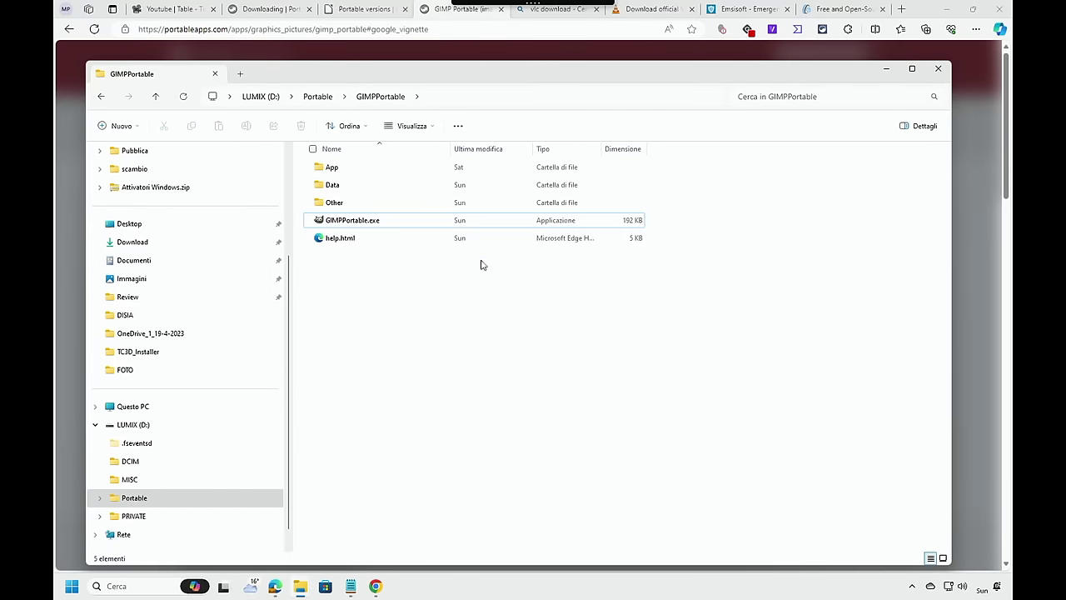
Close the VLC search results page and show the package options on the VLC for Windows download page.
left_click(562, 10)
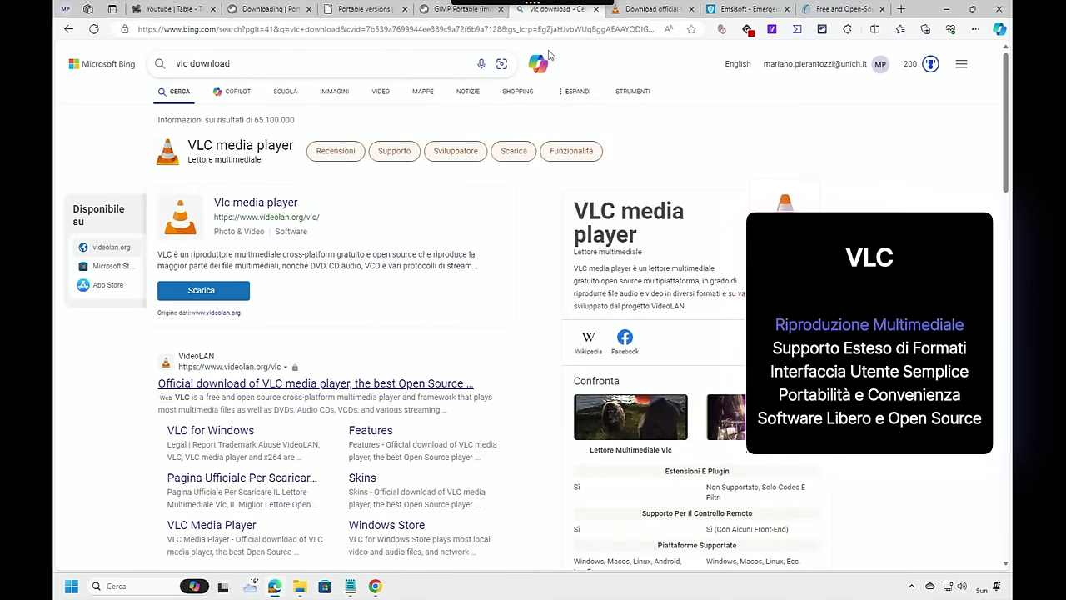
left_click(596, 9)
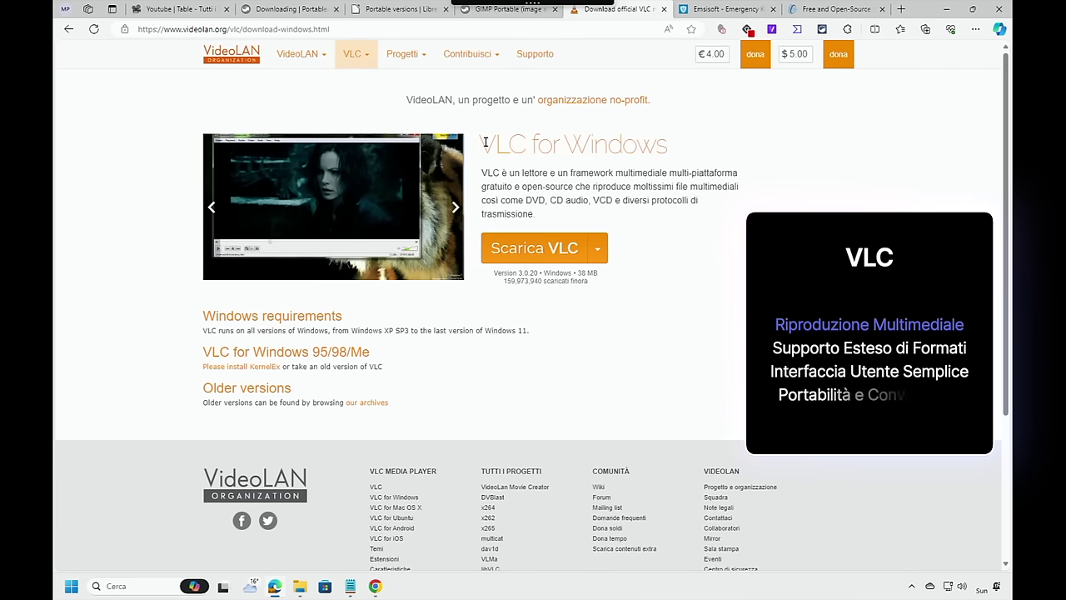
left_click_drag(479, 147, 666, 147)
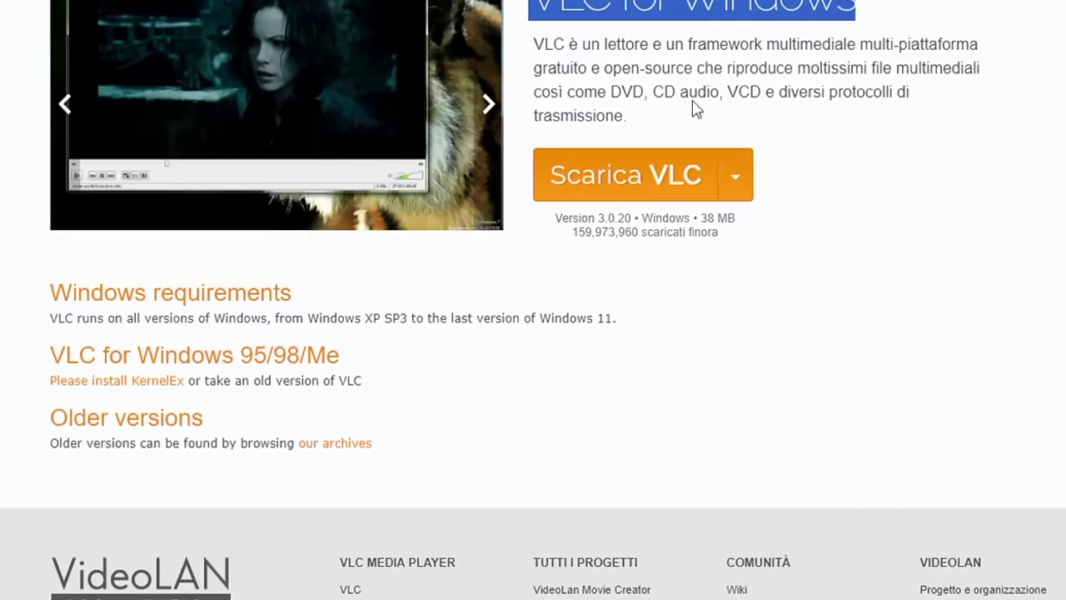
left_click(684, 203)
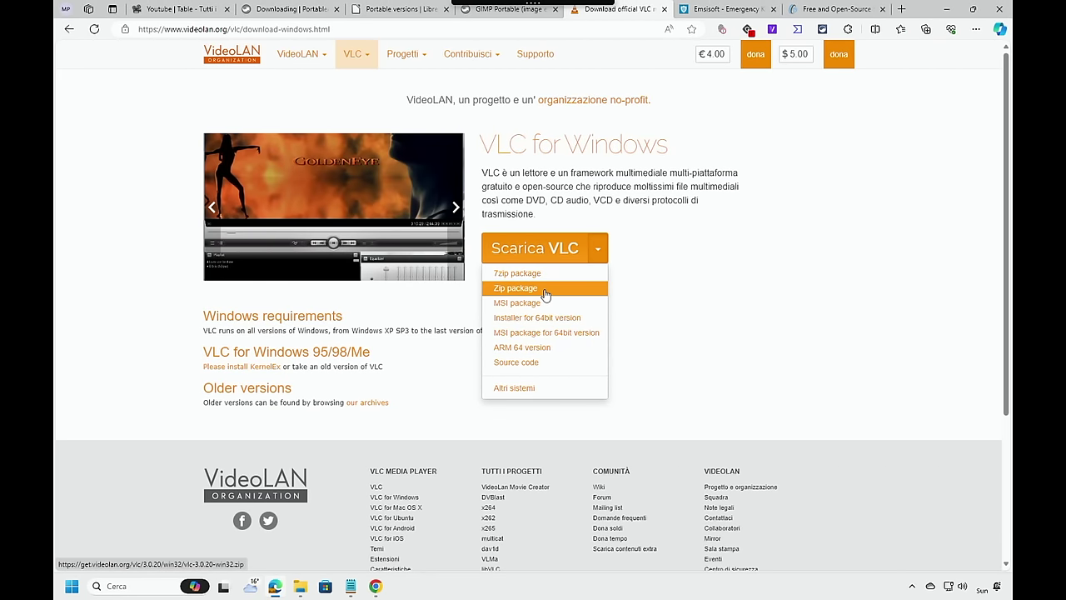
Open the vlc-3.0.20 folder inside vlc-3.0.20-win32 in the Portable folder on LUMIX (D:).
mouse_move(300, 586)
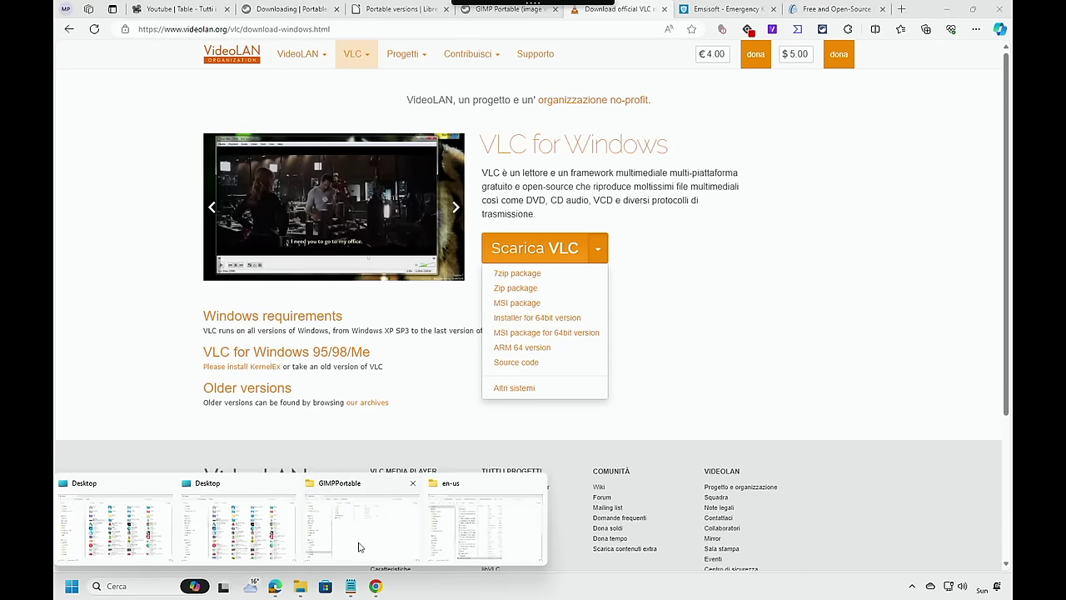
left_click(402, 505)
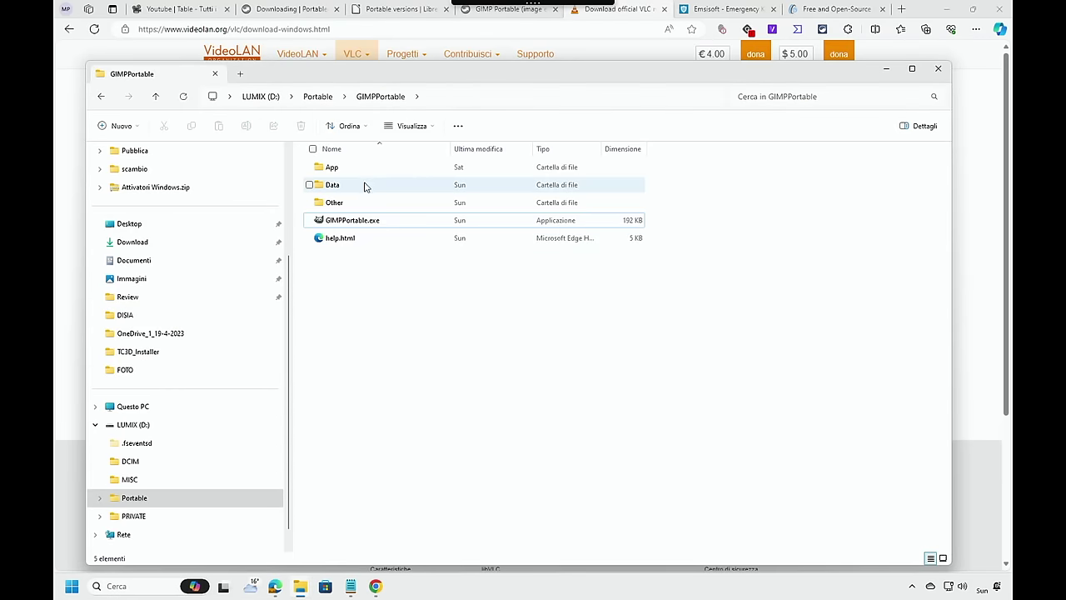
left_click(318, 96)
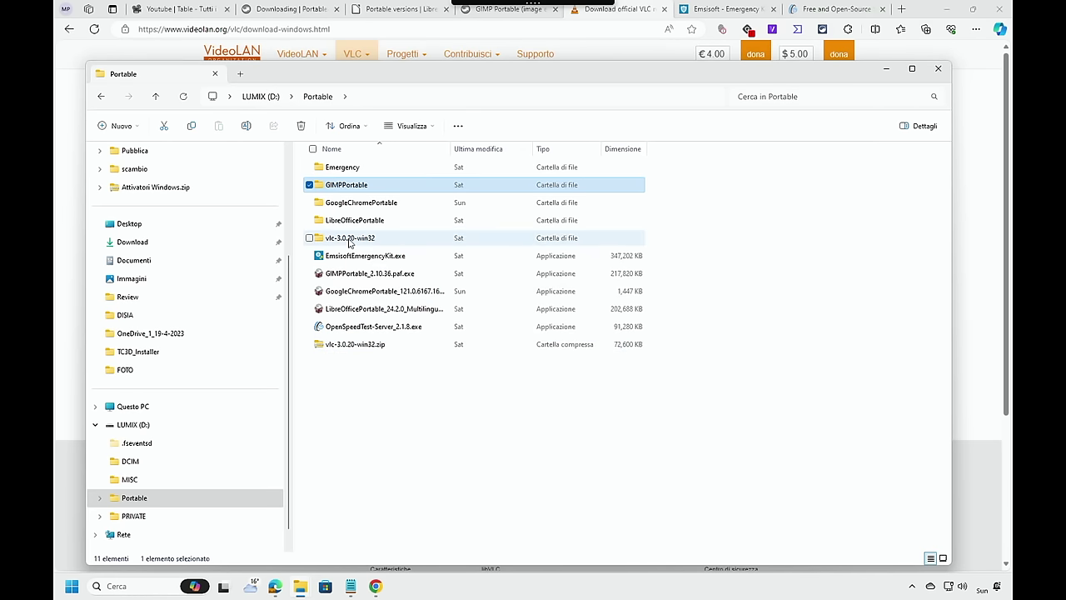
double_click(358, 241)
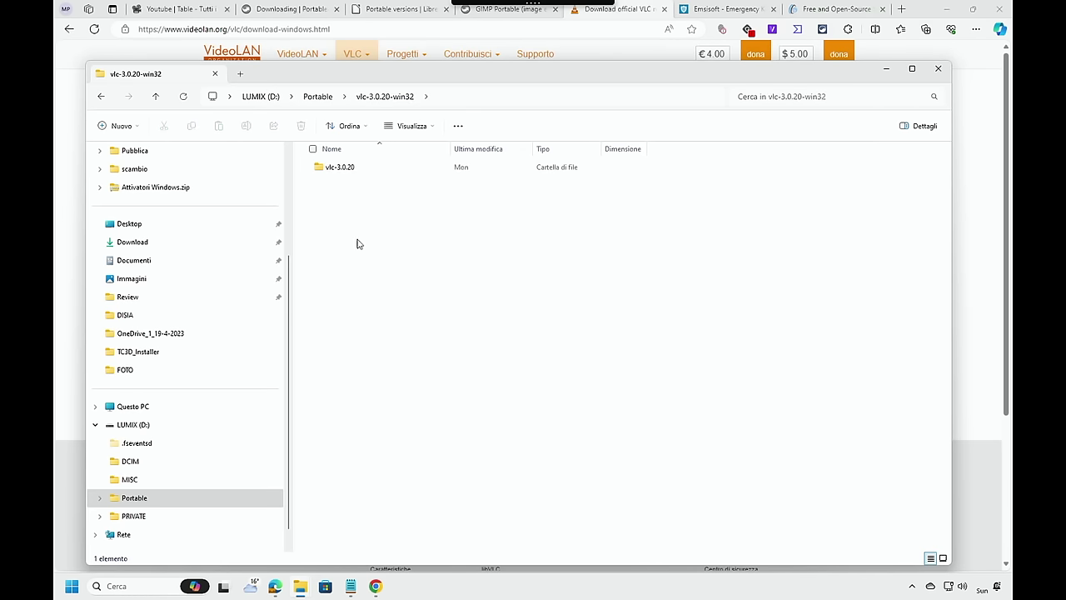
double_click(338, 167)
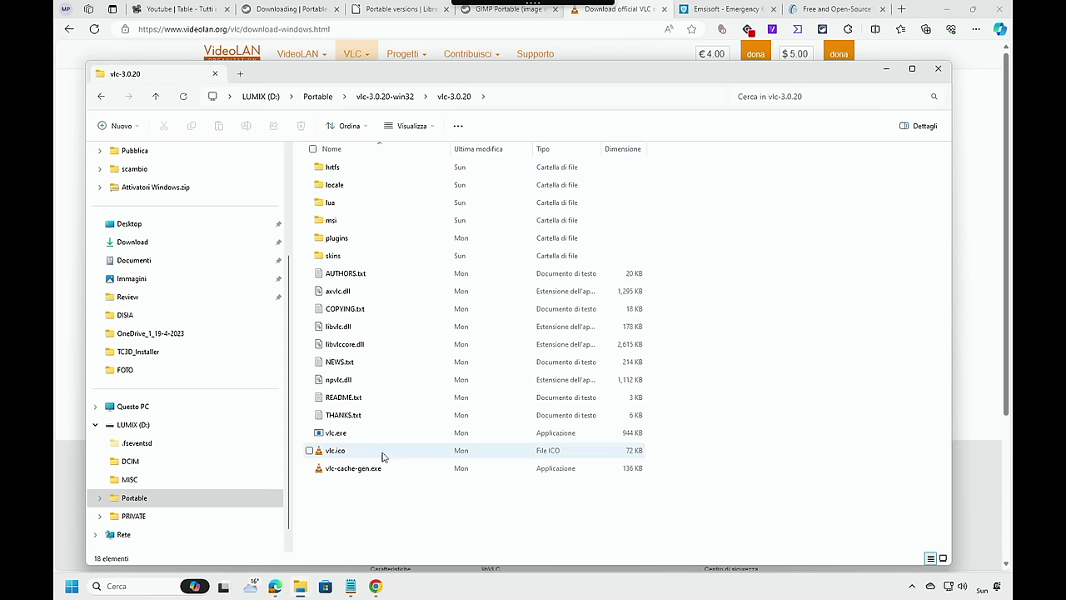
Try to run vlc-cache-gen.exe, and launch VLC media player with vlc.exe.
left_click(375, 470)
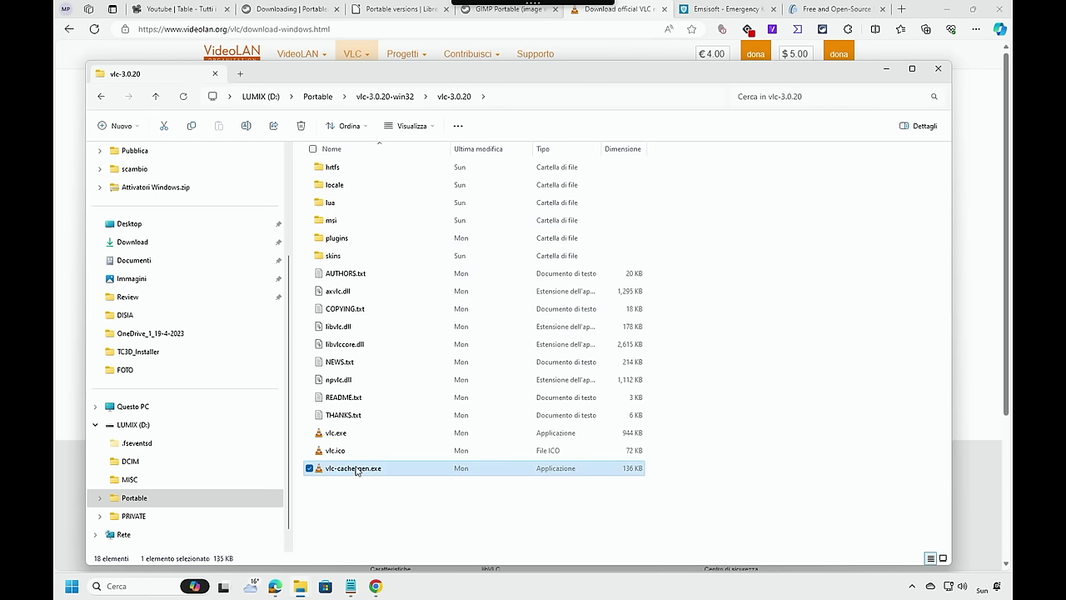
double_click(356, 470)
left_click(338, 435)
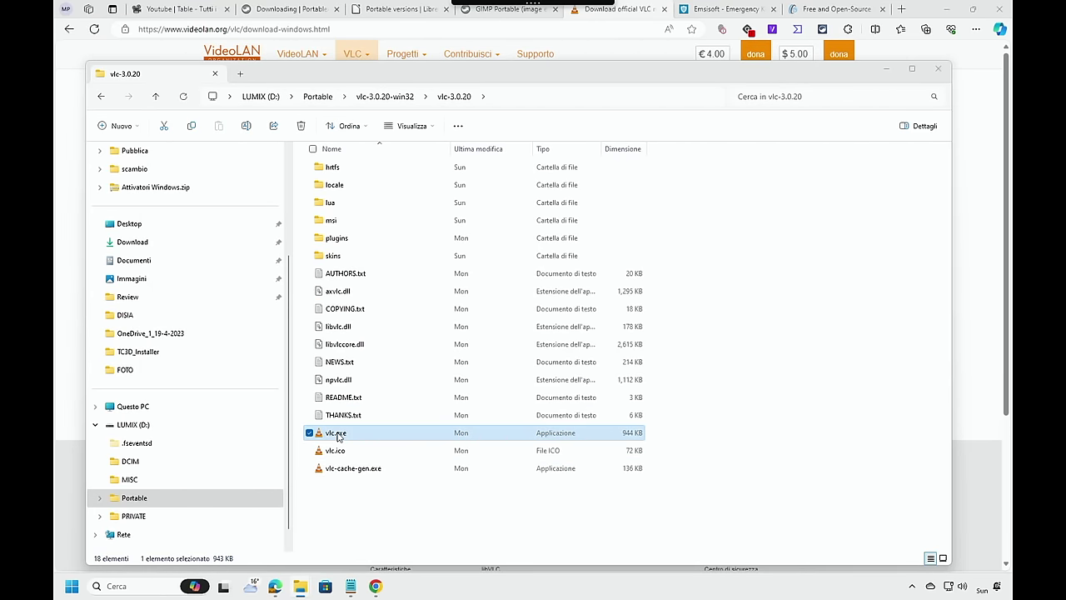
left_click(558, 328)
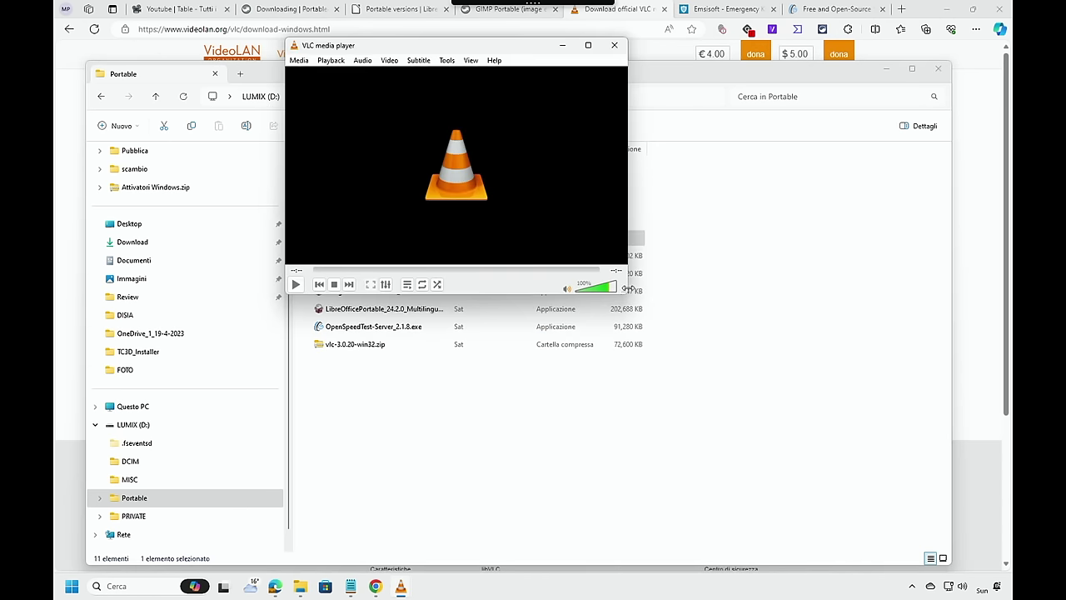
Enlarge and reposition the VLC media player window, and close the player.
left_click_drag(623, 292, 1006, 479)
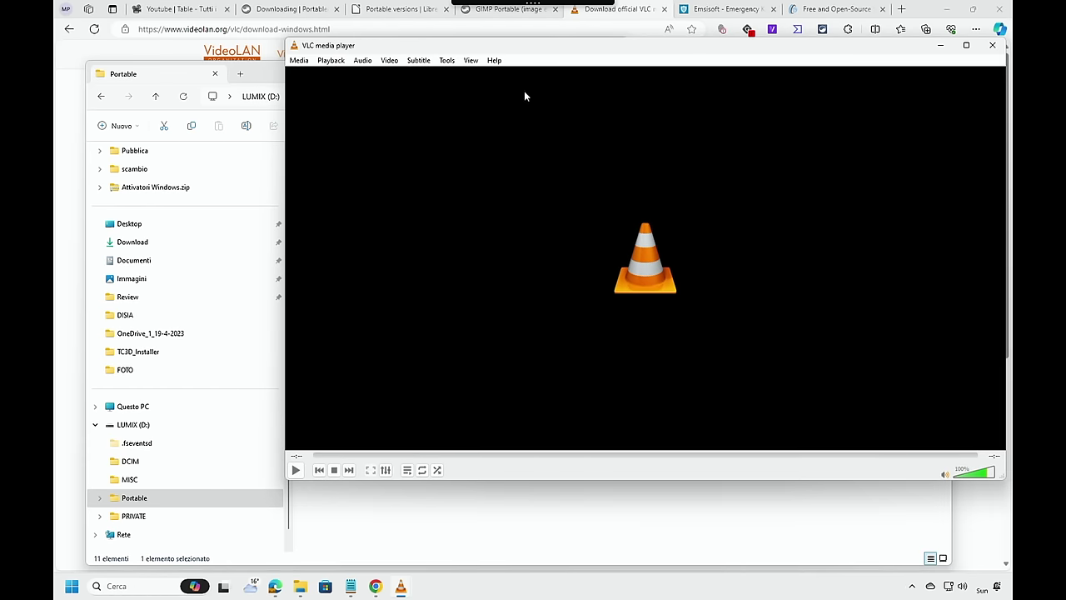
left_click_drag(505, 48, 412, 42)
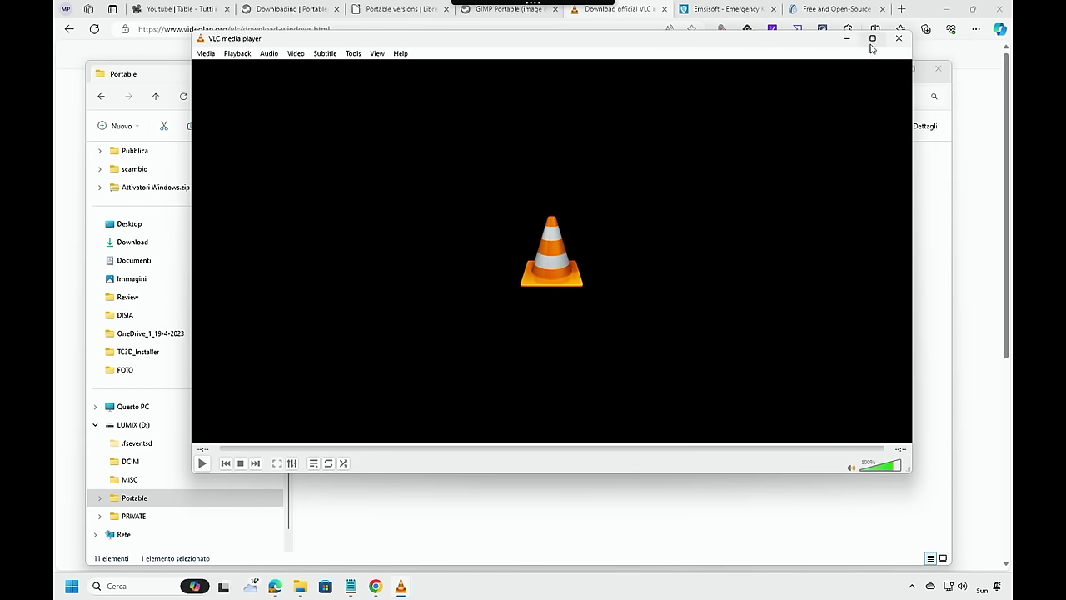
left_click(899, 40)
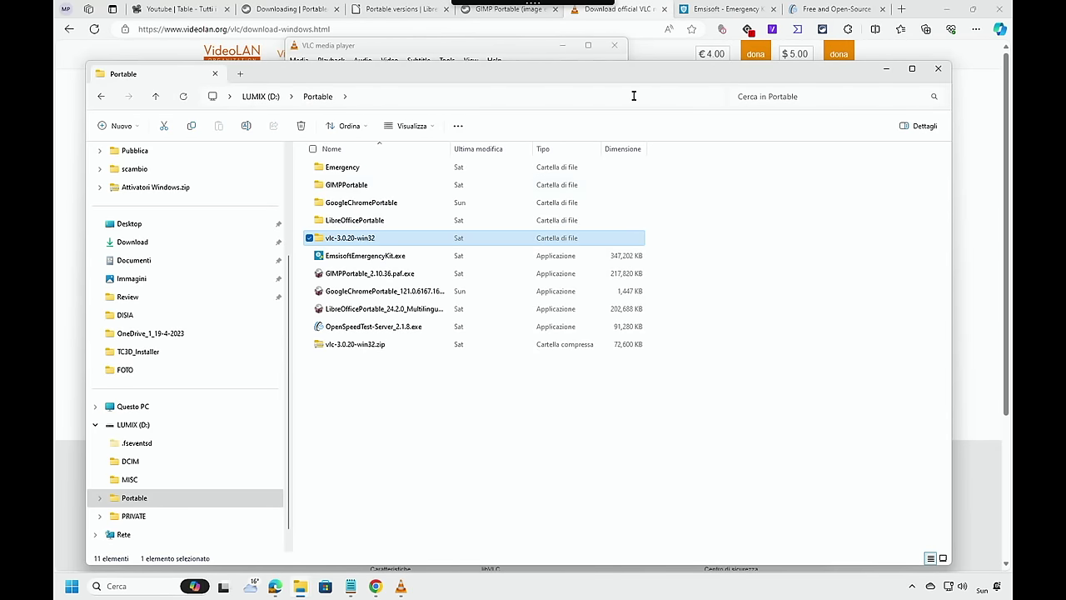
Show the Emsisoft Emergency Kit web page, and highlight the product name and the description of scanning and cleaning infected computers.
left_click(708, 12)
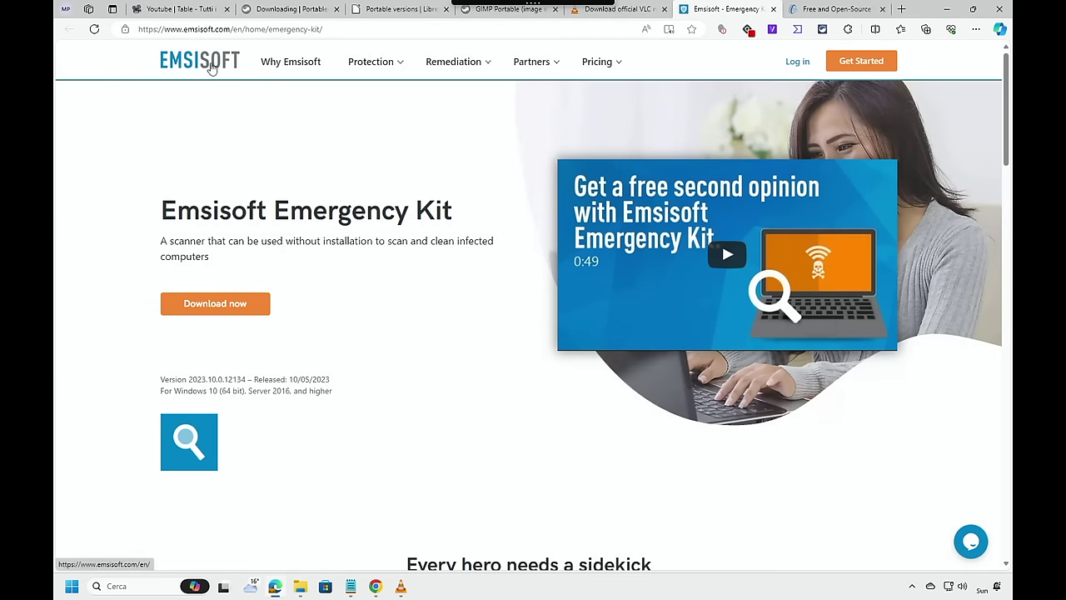
left_click_drag(158, 213, 465, 218)
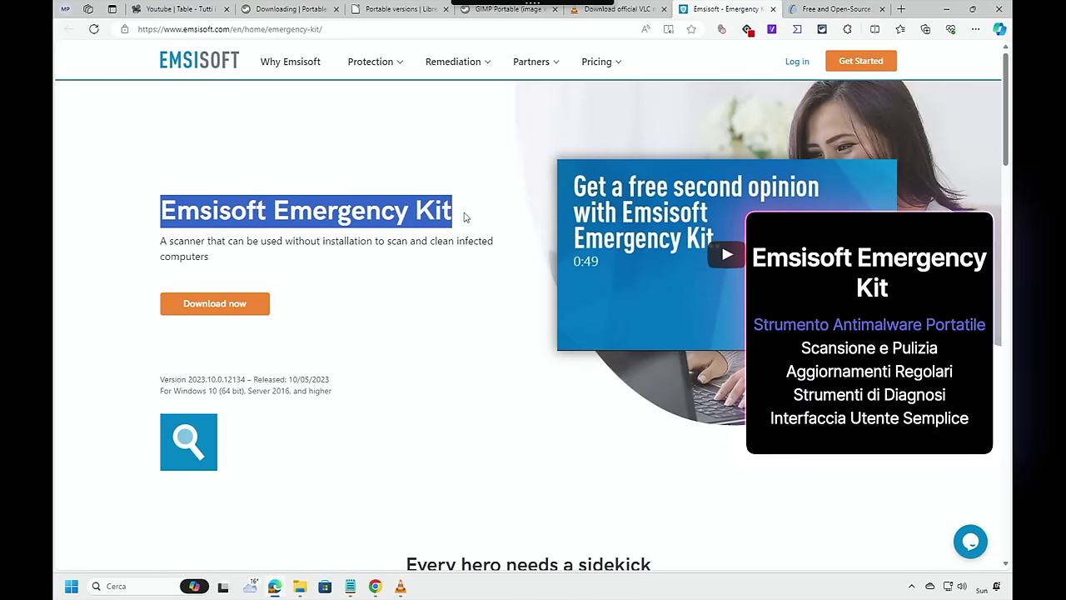
left_click(281, 214)
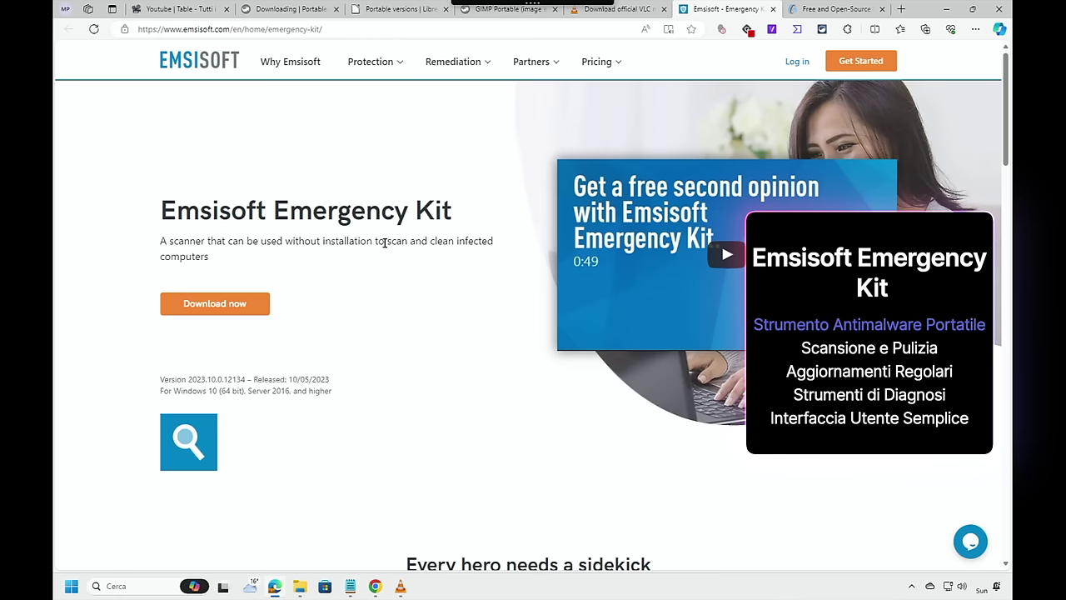
left_click_drag(374, 242, 299, 256)
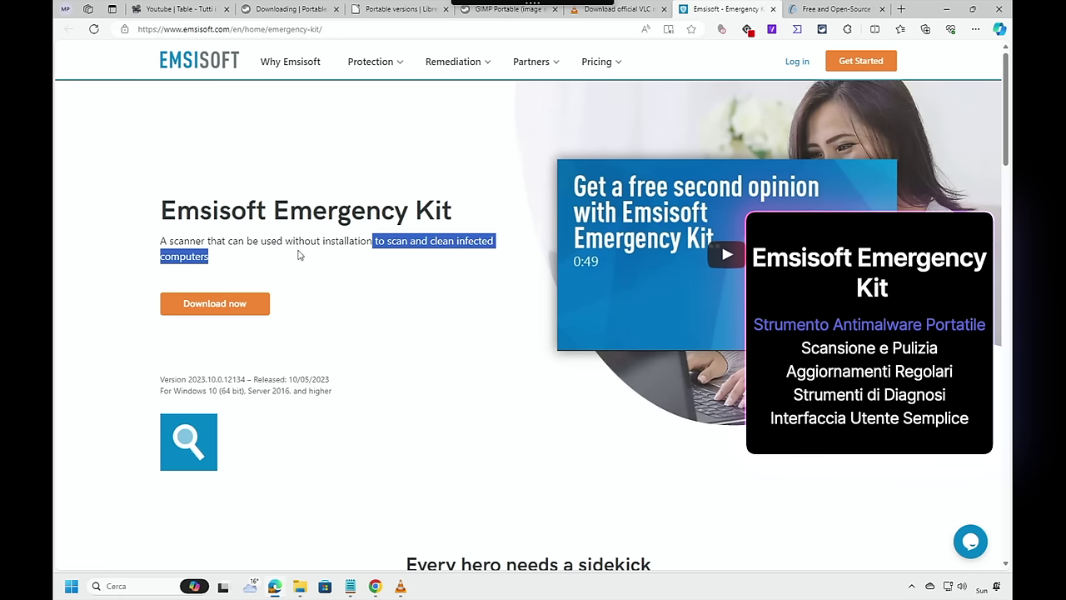
left_click(283, 225)
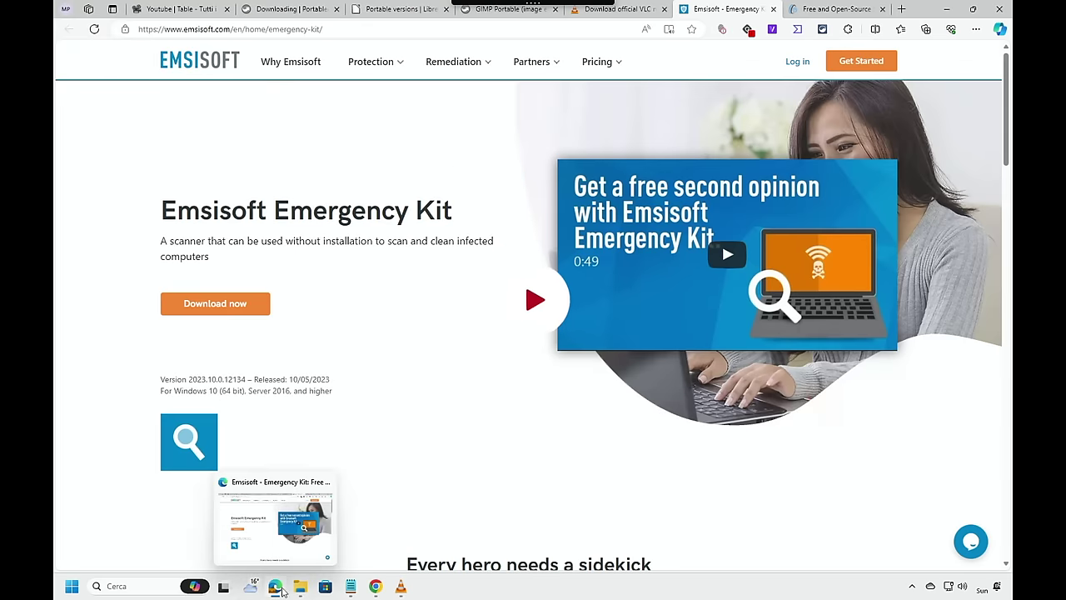
Run EmsisoftEmergencyKit.exe from the Portable folder, allow it to make changes, and cancel its installer.
mouse_move(300, 588)
left_click(398, 543)
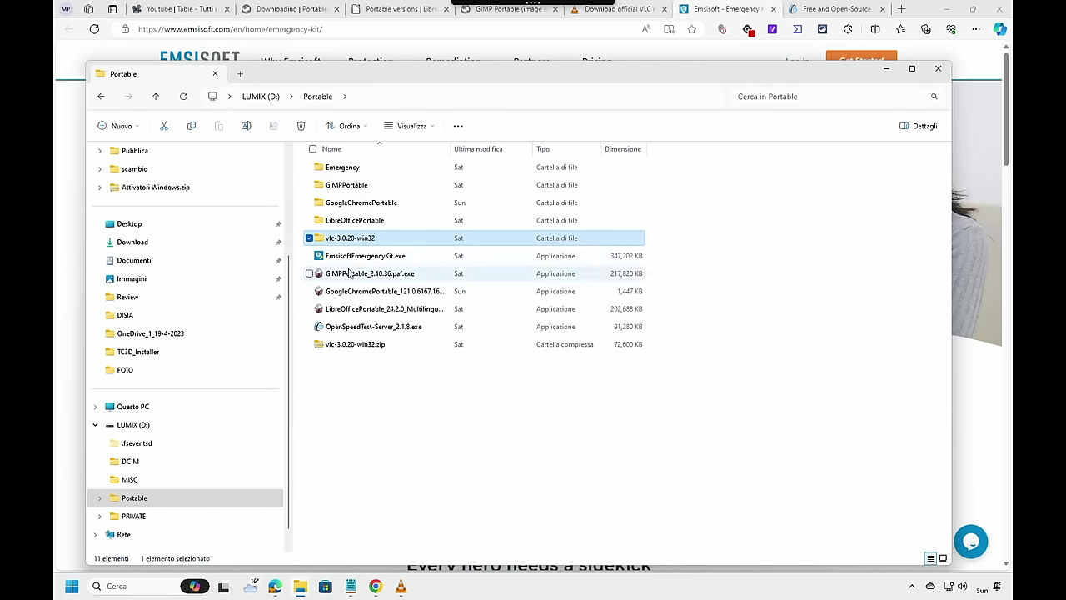
left_click(349, 259)
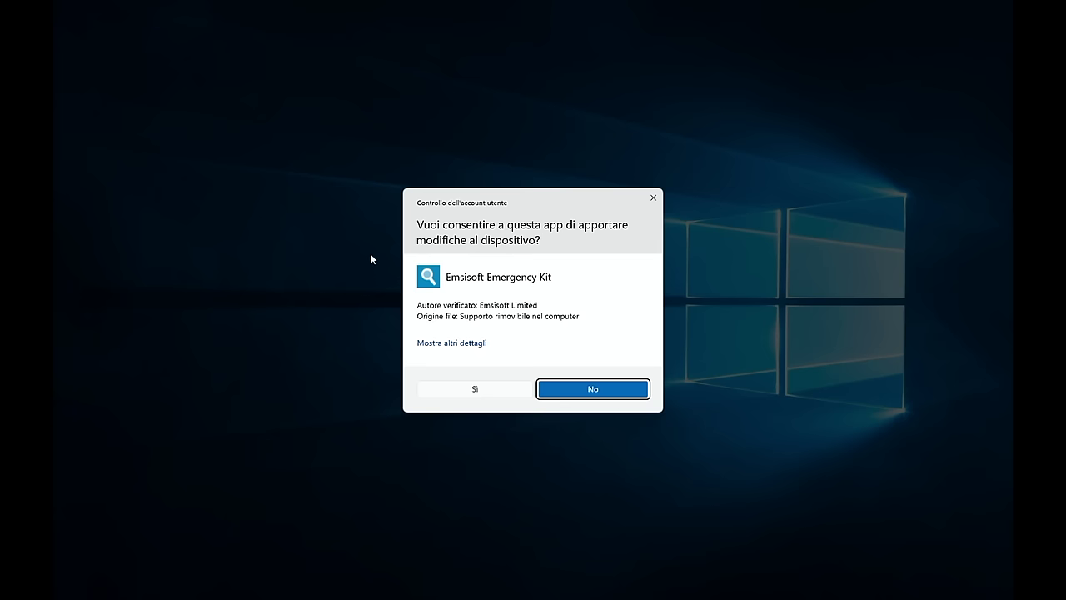
left_click(515, 392)
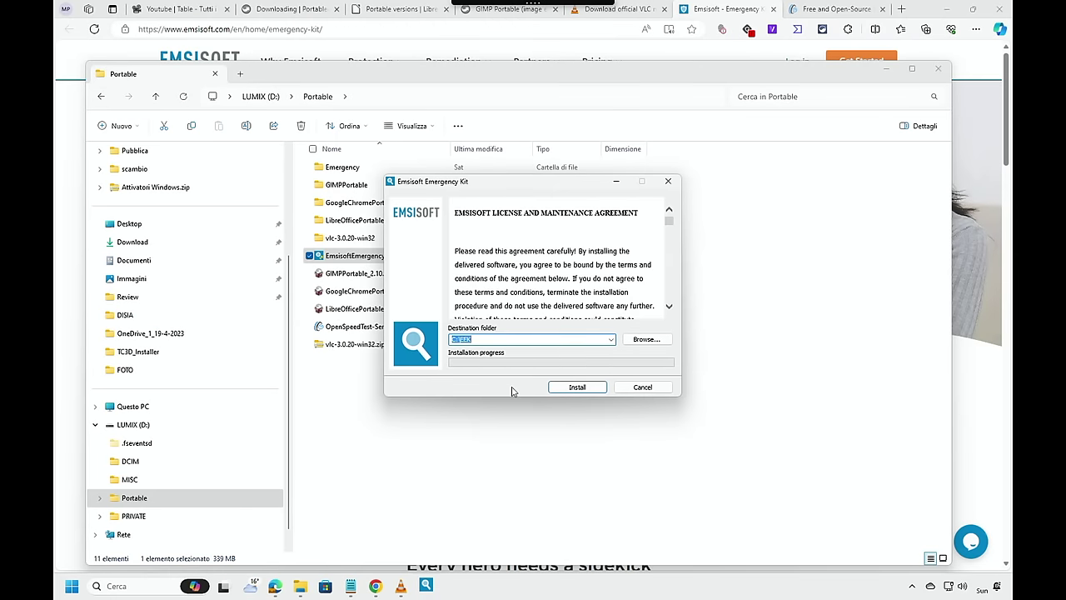
left_click(643, 388)
Start Emsisoft Emergency Kit with Start Scanner.exe in the Emergency folder, allowing it to make changes to the device.
double_click(358, 172)
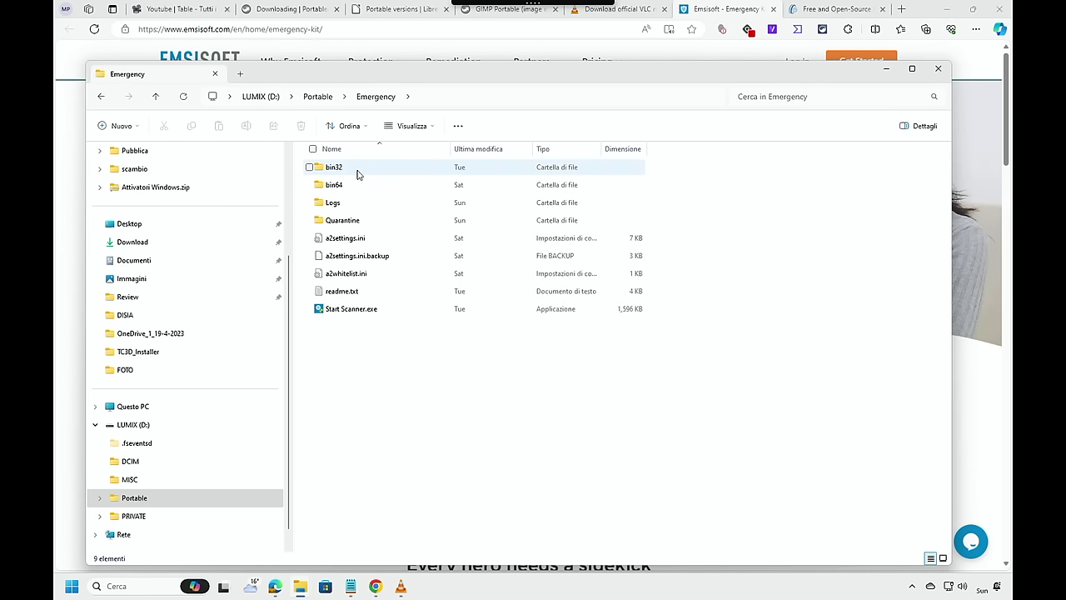
double_click(361, 308)
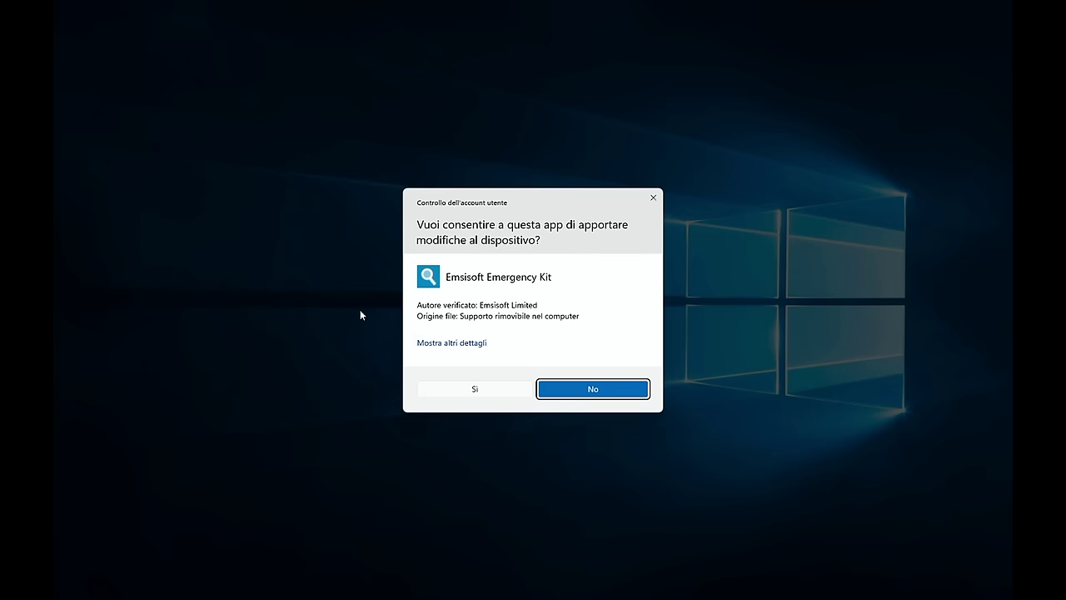
left_click(489, 389)
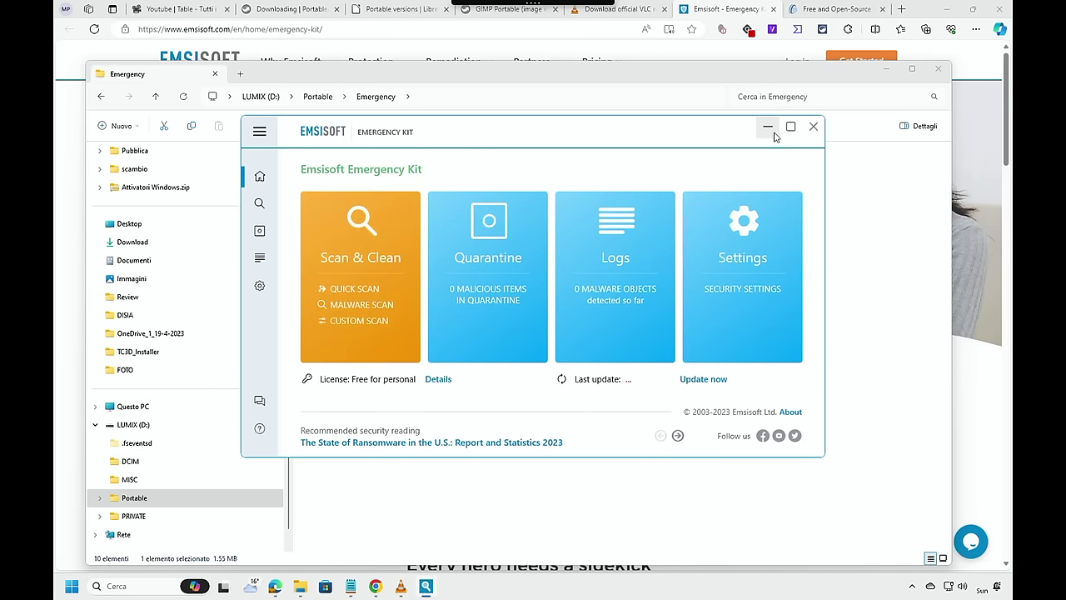
Close Emsisoft Emergency Kit together with its security-tips offer and the Emsisoft Anti-Malware web page.
left_click(815, 130)
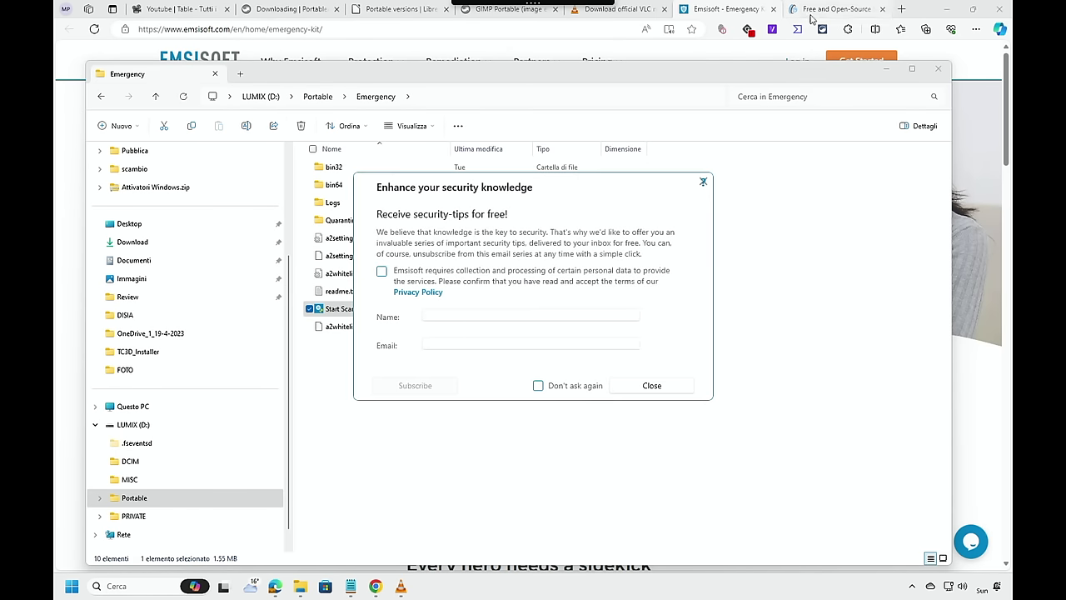
left_click(704, 182)
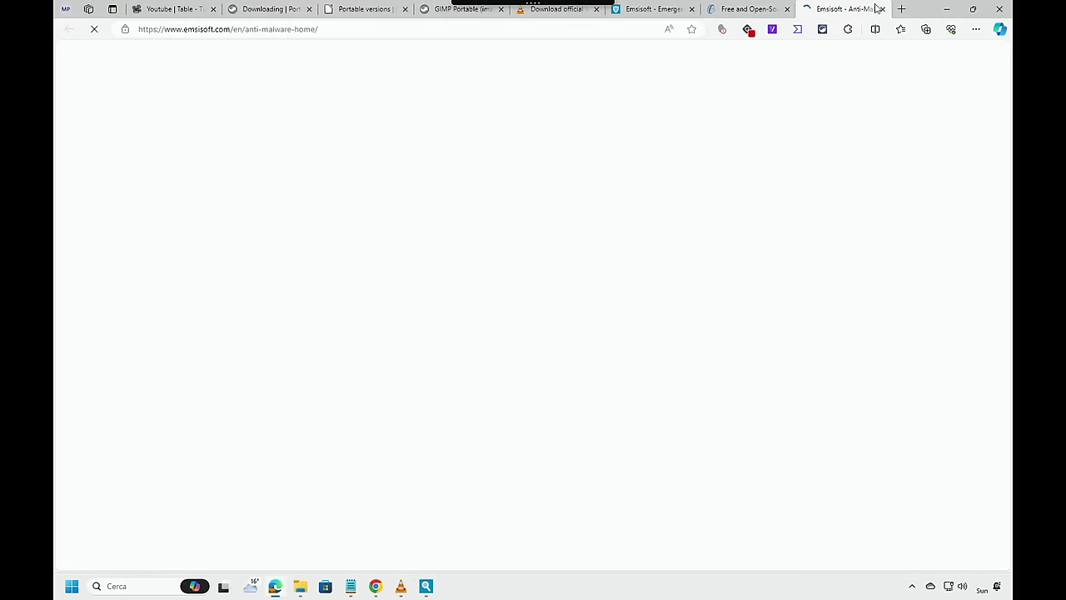
left_click(881, 8)
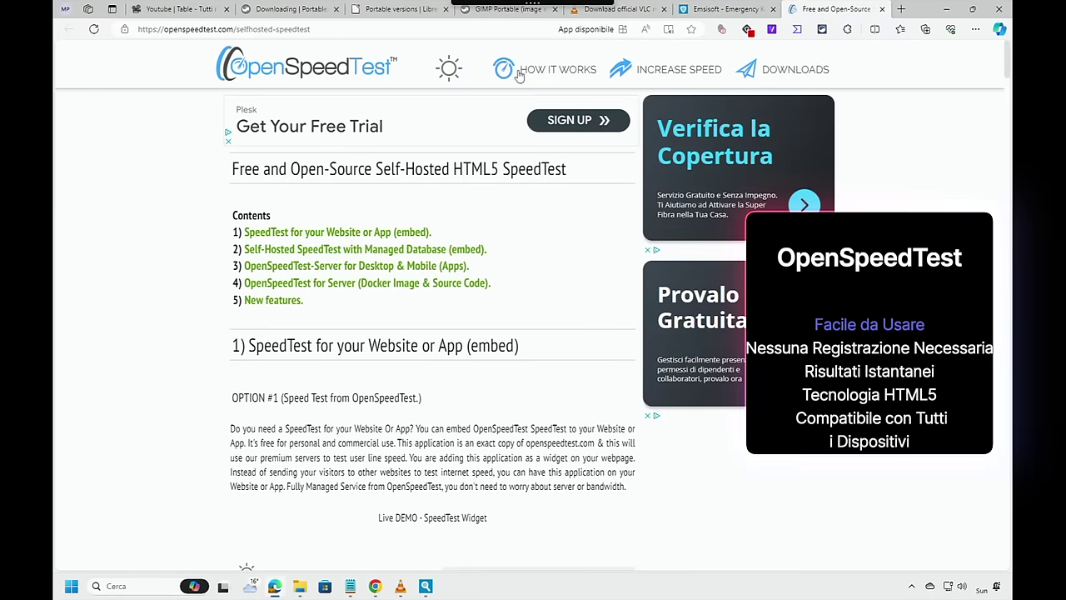
Examine the OpenSpeedTest self-hosted page down to the download options in section 3, OpenSpeedTest-Server for Desktop and Mobile.
scroll(375, 227, "down", 4)
scroll(375, 227, "up", 4)
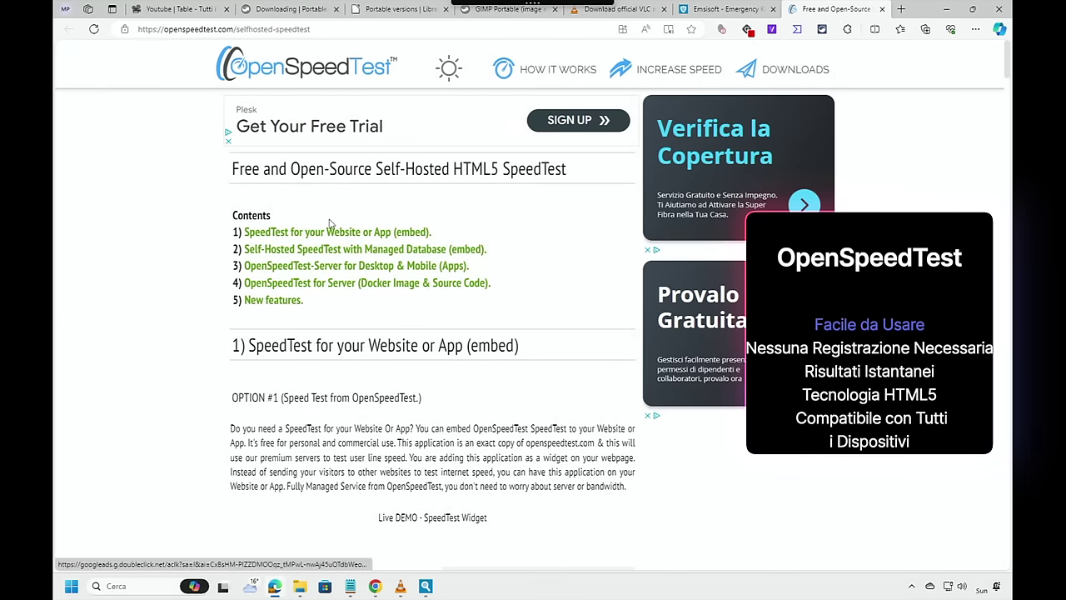
scroll(359, 273, "down", 3)
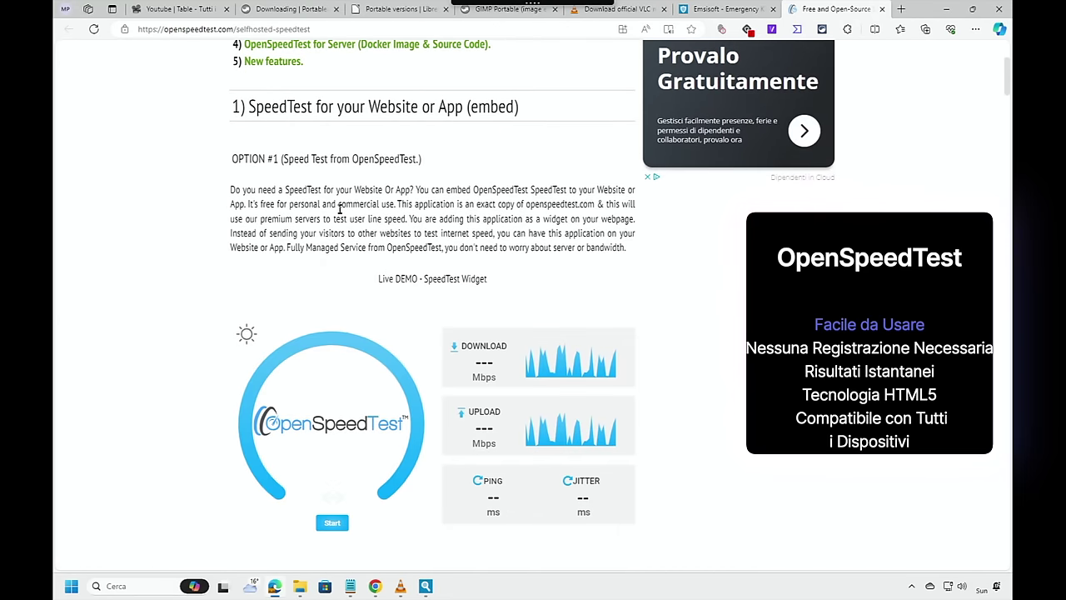
scroll(340, 208, "down", 18)
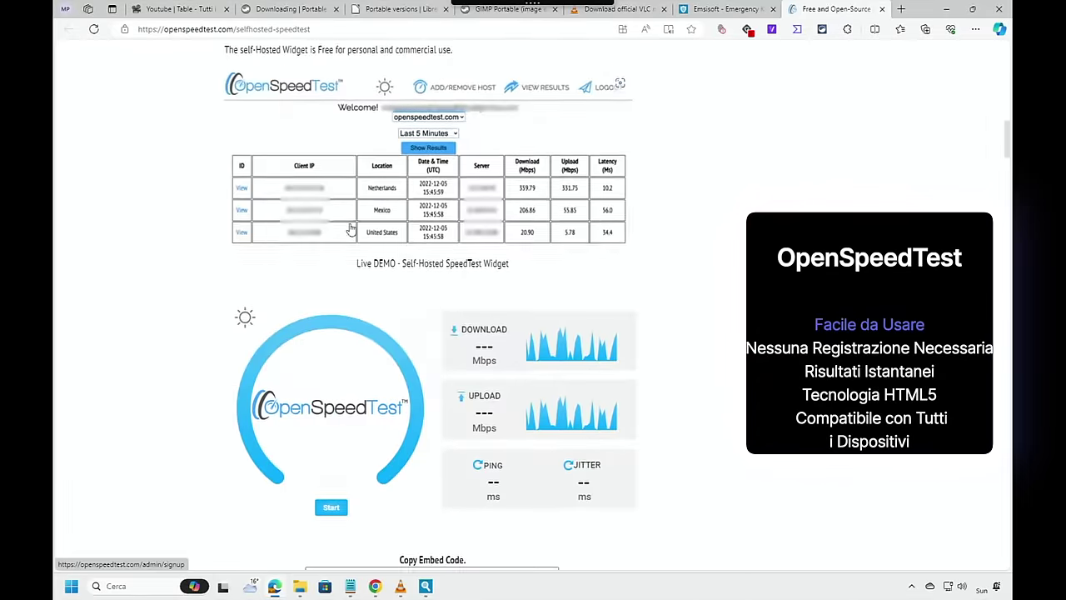
scroll(357, 241, "down", 8)
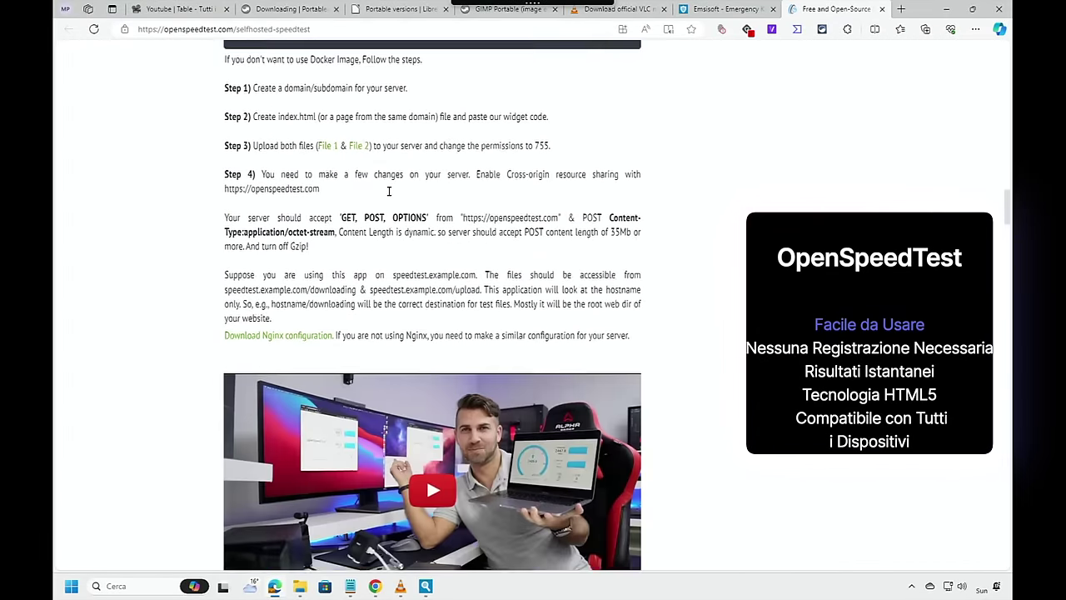
scroll(437, 139, "down", 3)
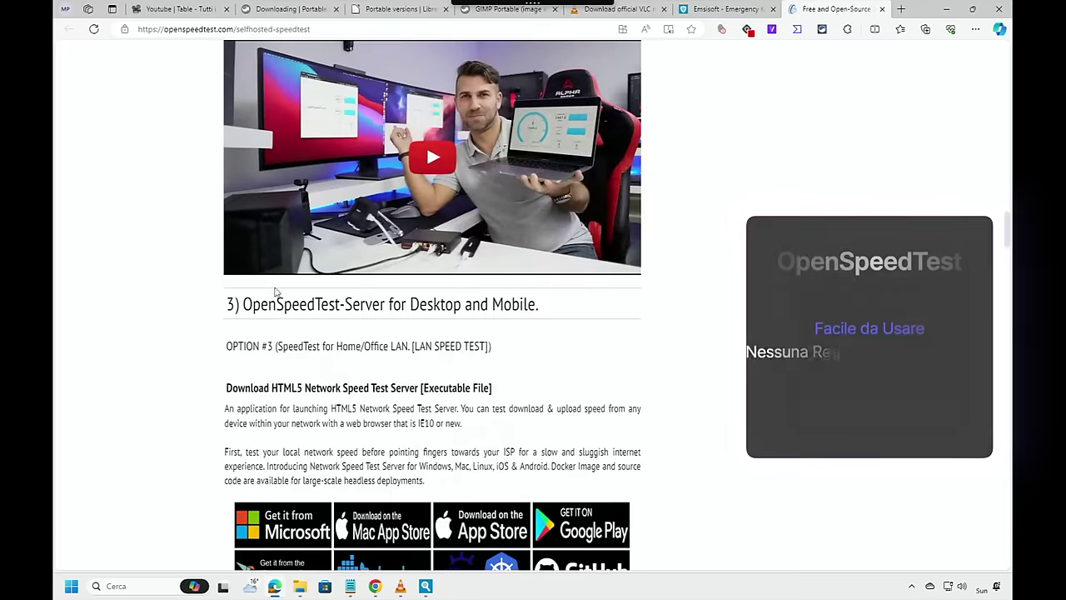
left_click_drag(243, 305, 540, 310)
double_click(516, 307)
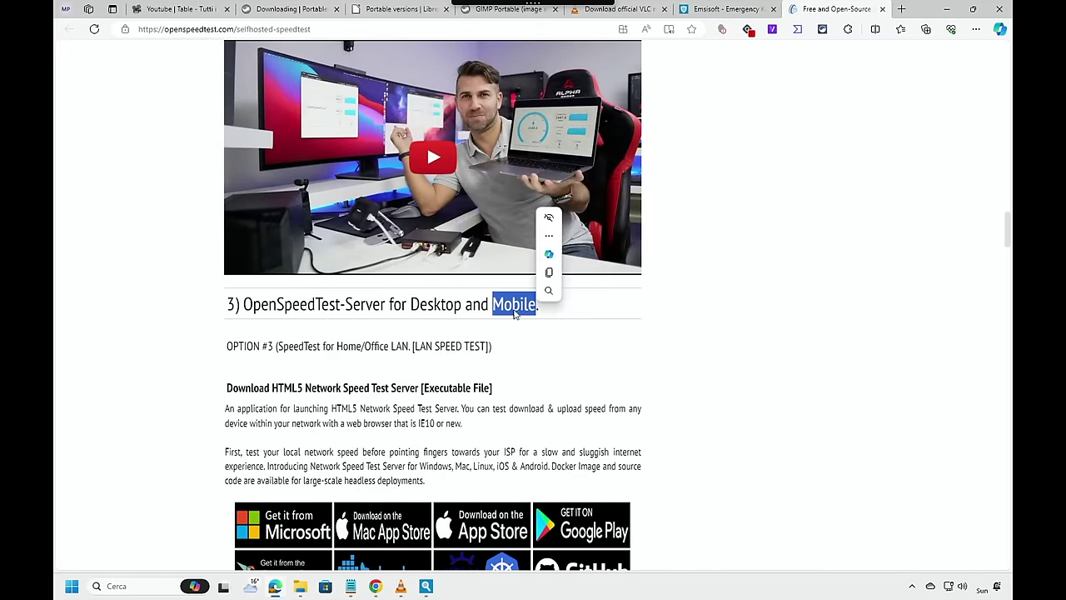
left_click(422, 314)
scroll(409, 337, "down", 2)
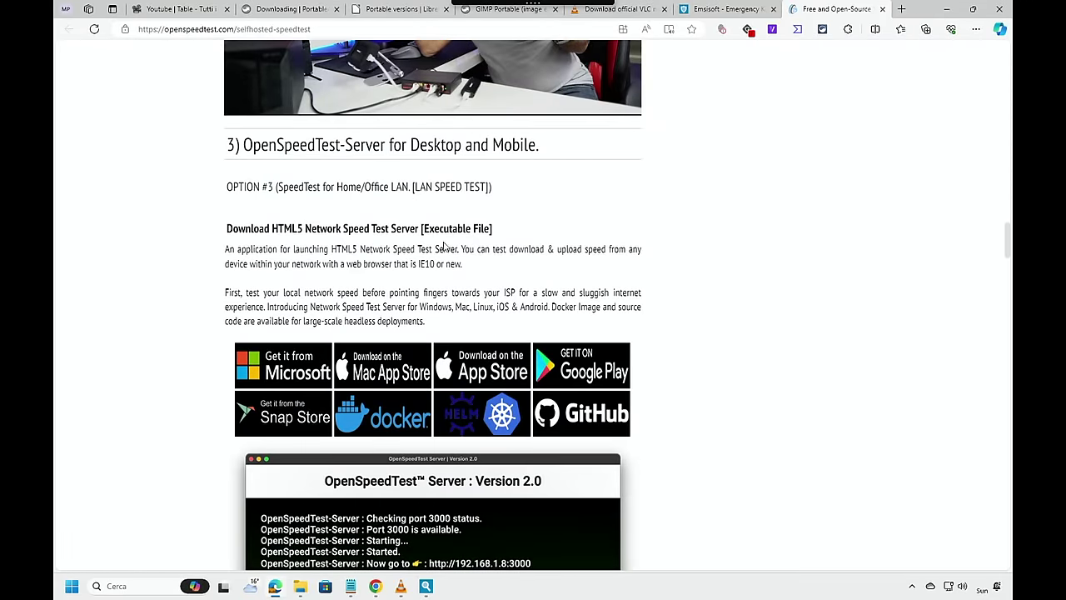
Launch OpenSpeedTest-Server_2.1.8.exe from the Portable folder on LUMIX (D:), and start the server.
mouse_move(302, 585)
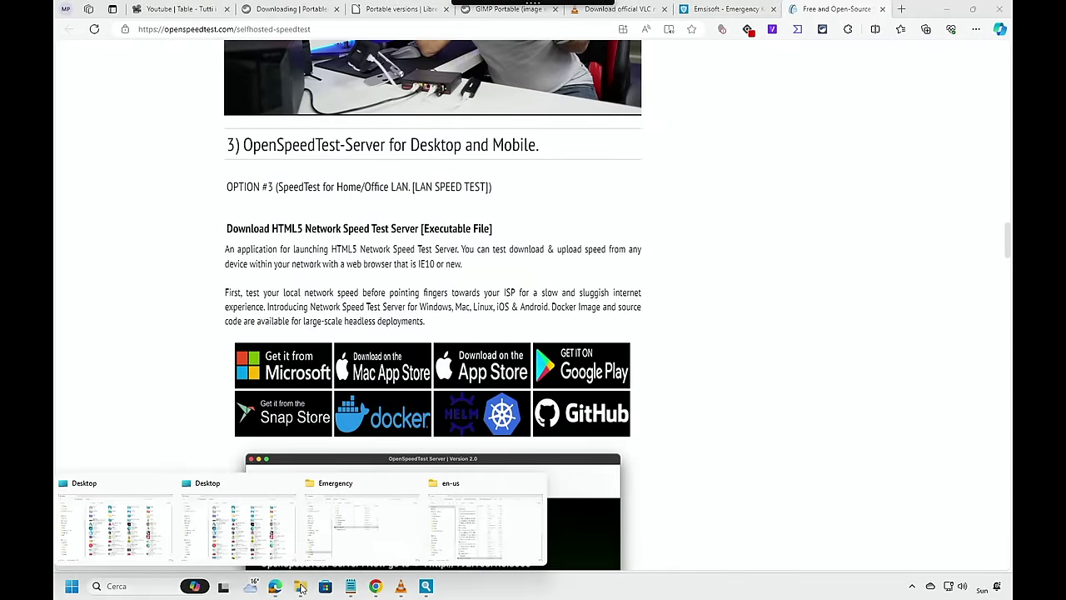
left_click(359, 538)
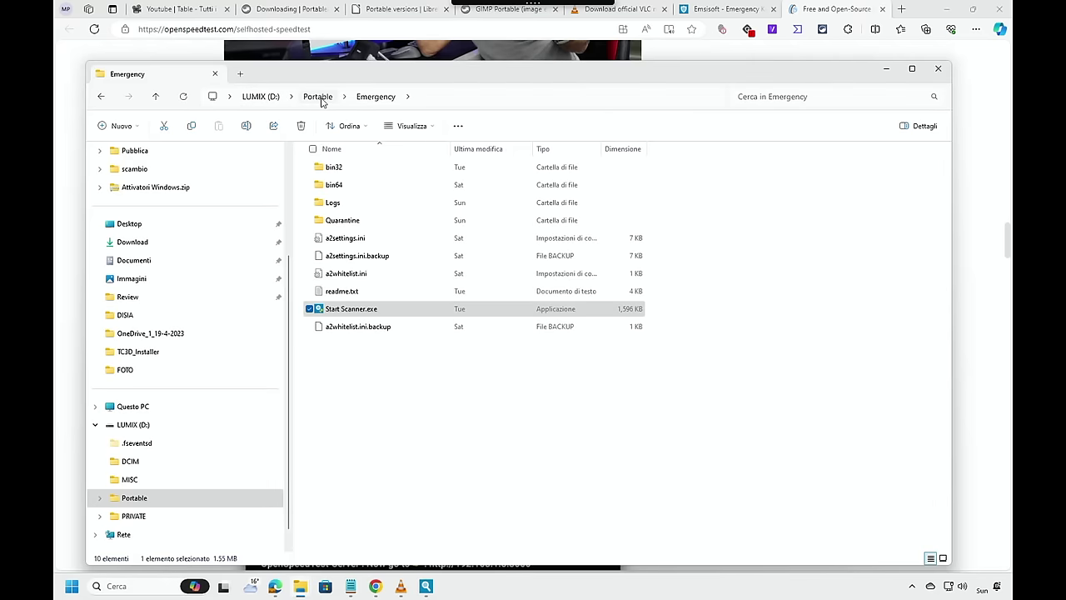
left_click(317, 96)
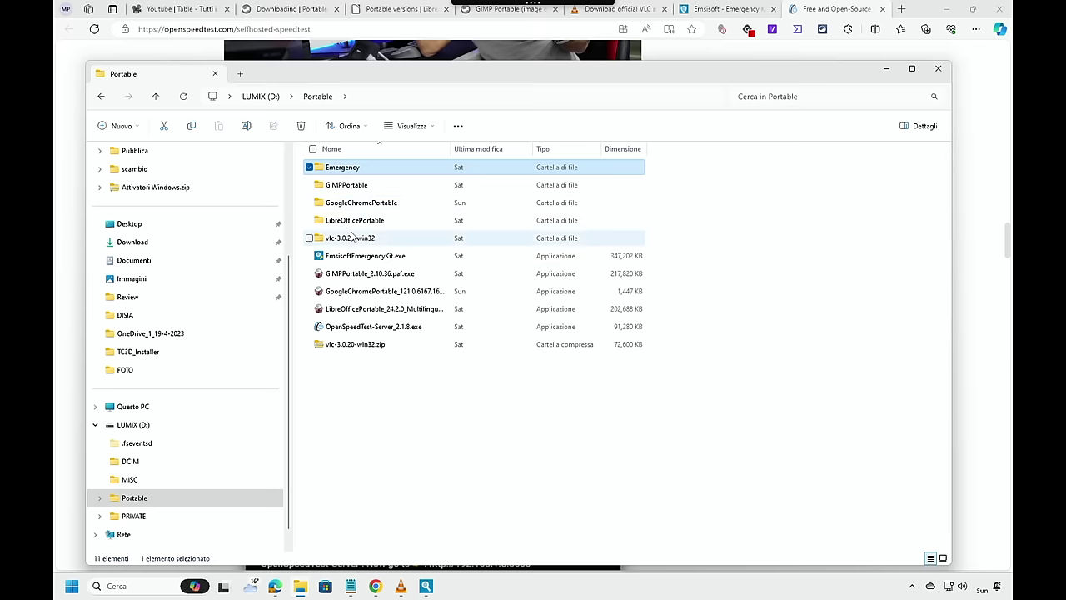
left_click(358, 328)
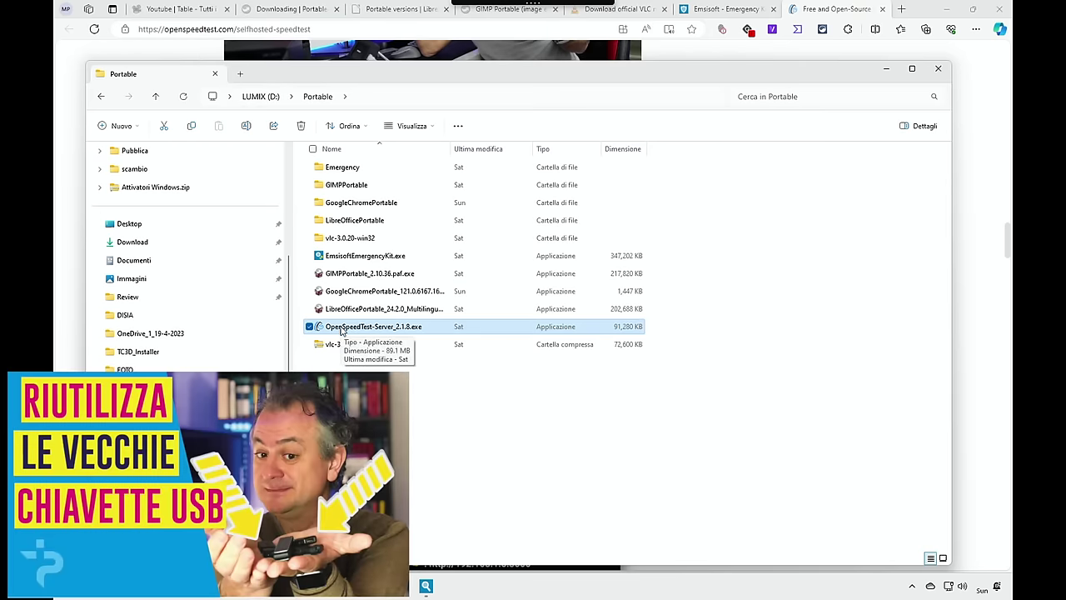
double_click(341, 328)
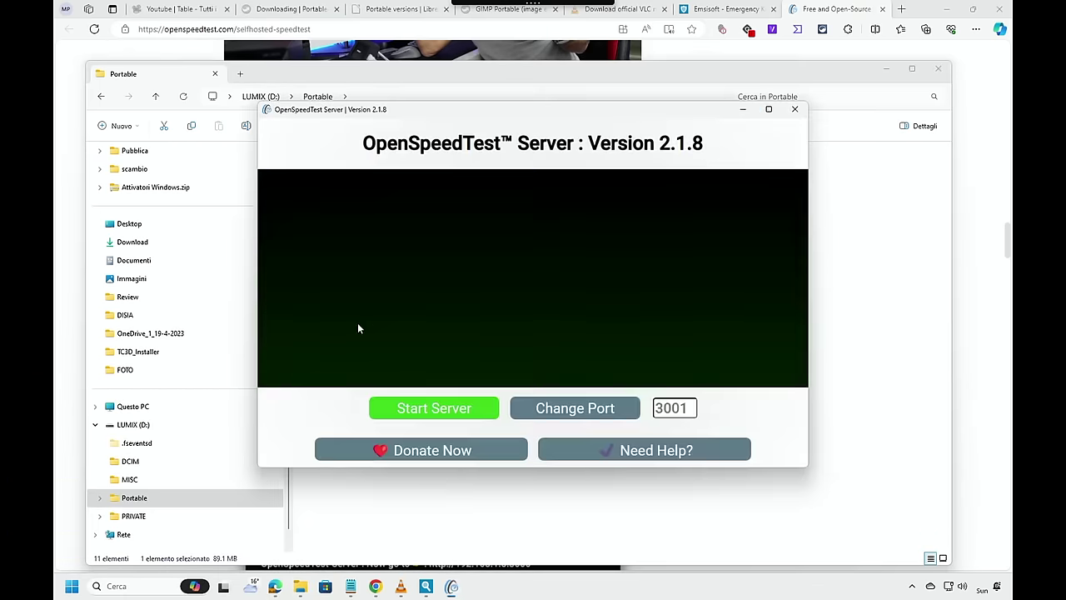
left_click_drag(449, 106, 414, 86)
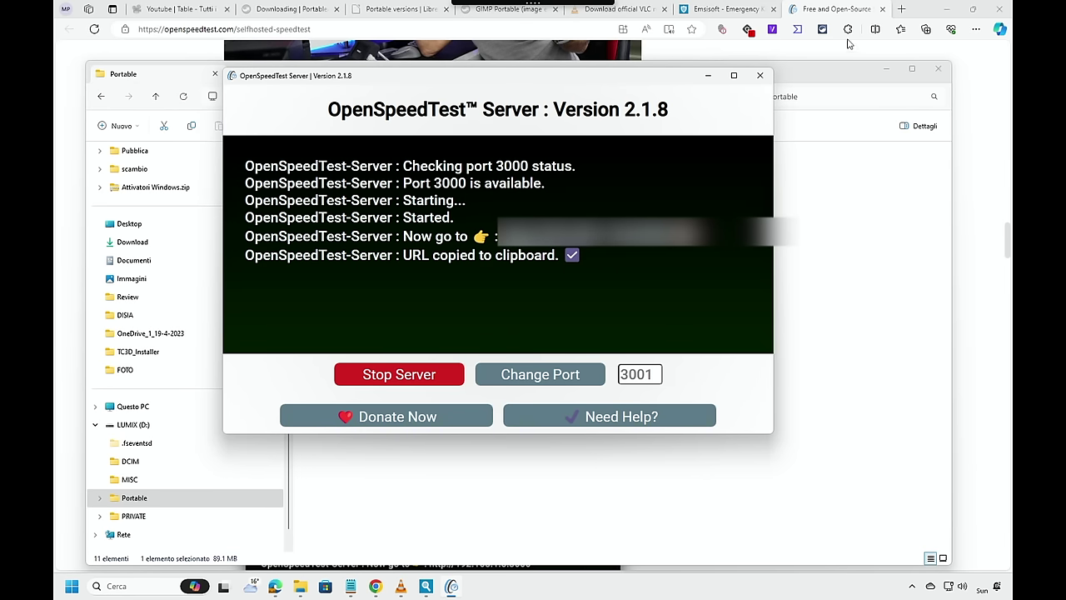
Open the OpenSpeedTest server's address in a new browser tab, and start the speed test.
left_click(901, 9)
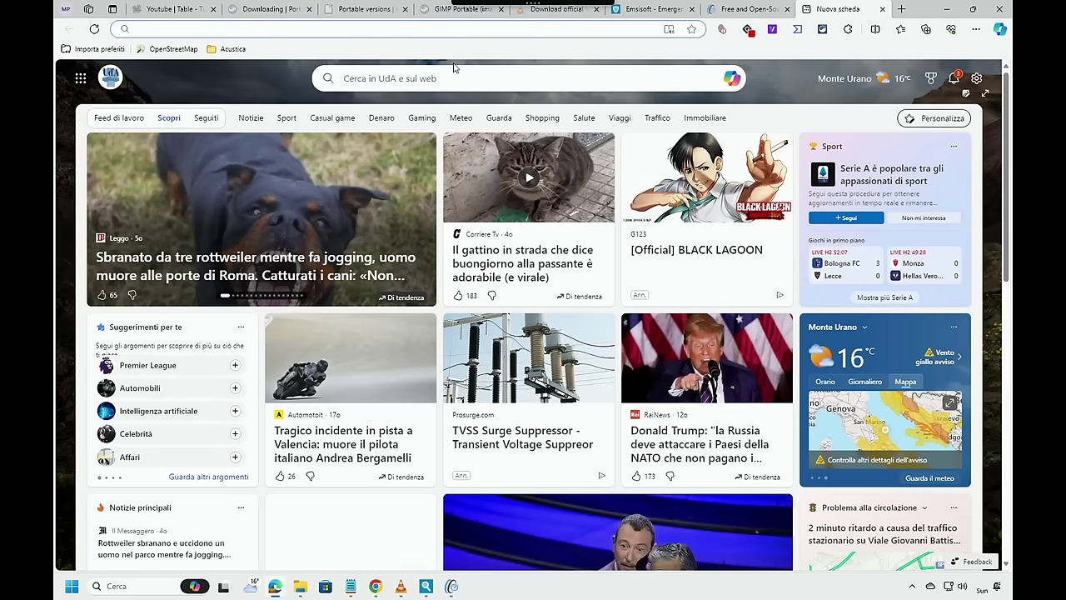
left_click(454, 68)
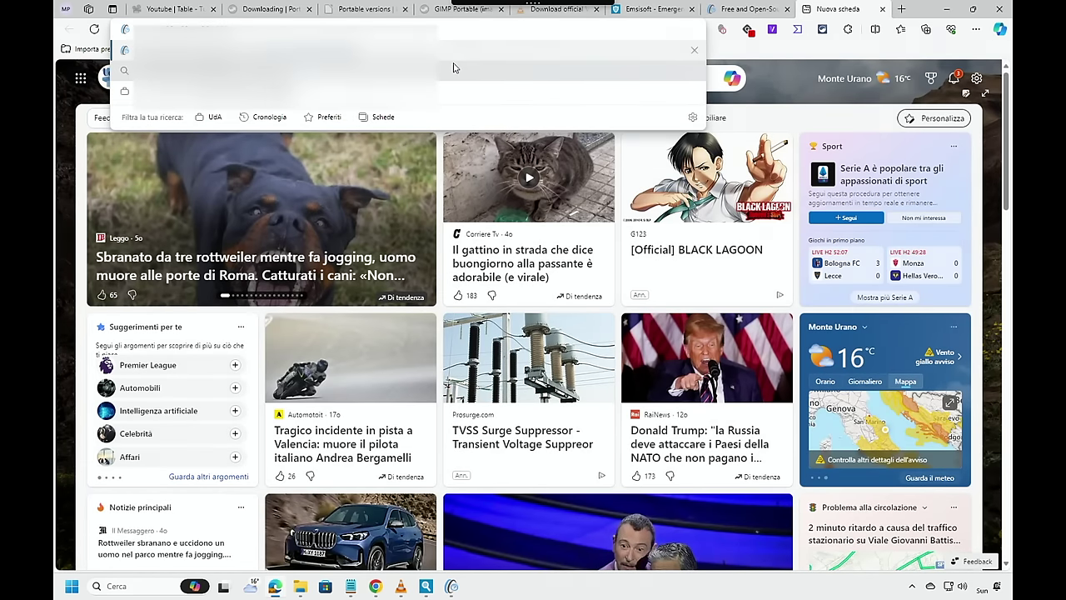
key("Return")
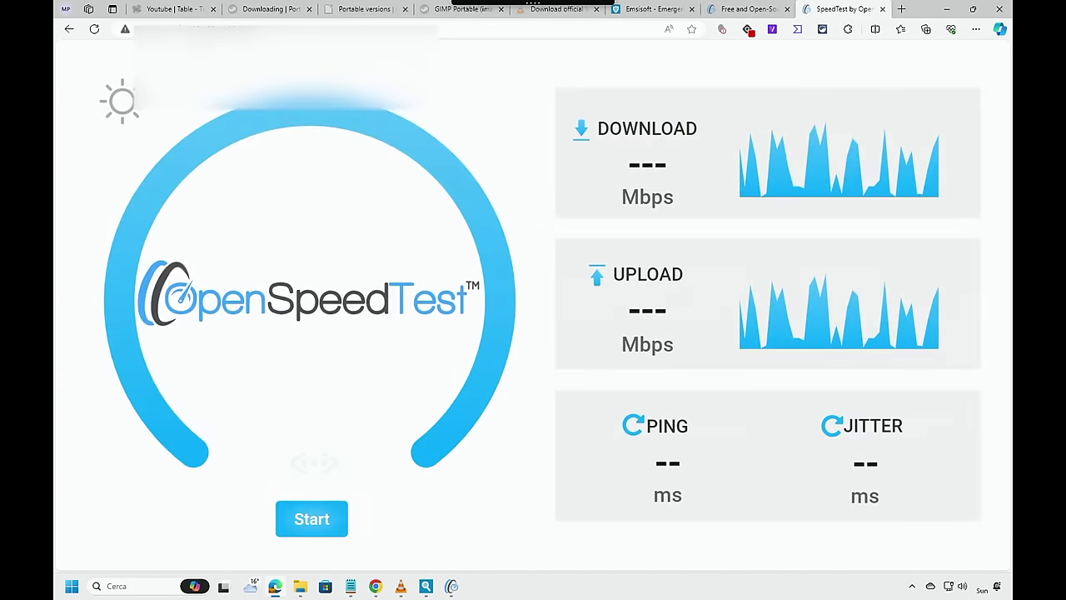
left_click(307, 517)
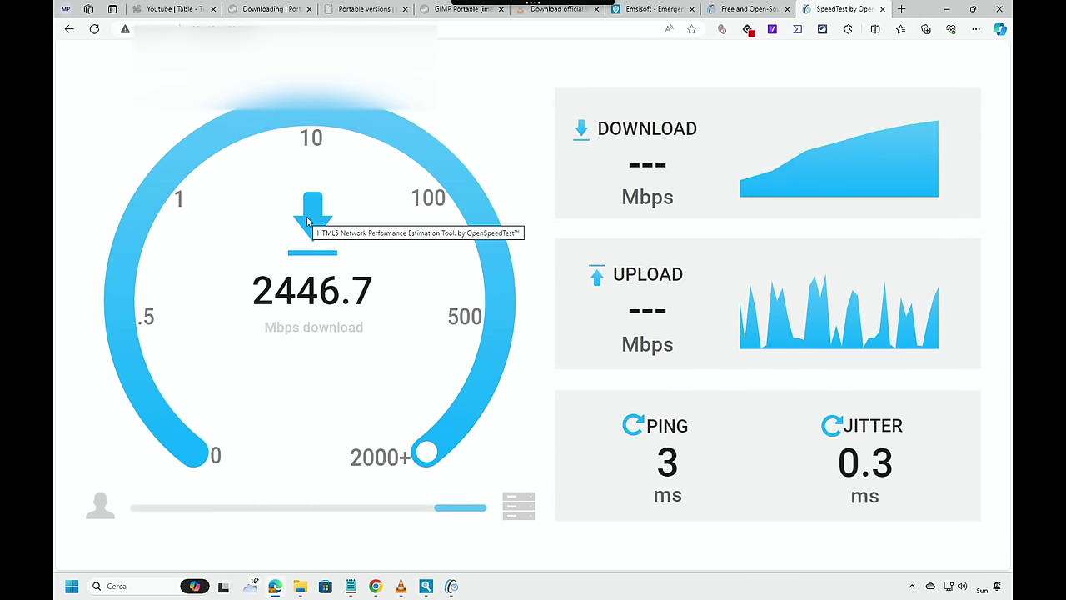